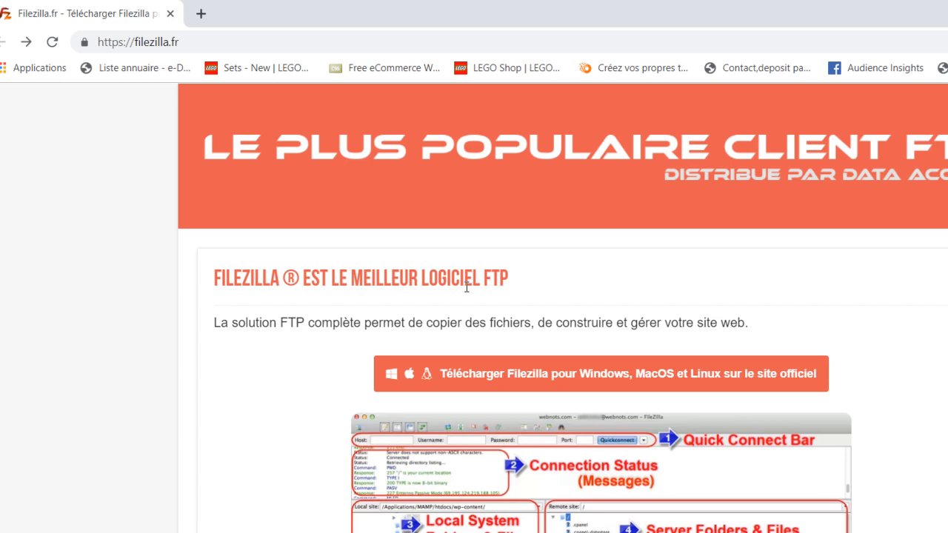
pyautogui.hotkey('alt', 'Tab')
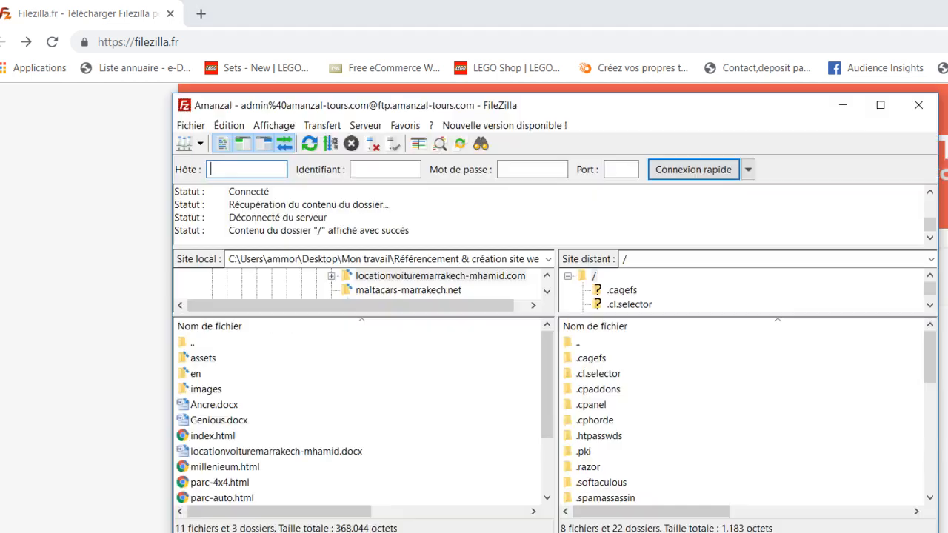
pyautogui.moveTo(635, 112); pyautogui.dragTo(681, 52)
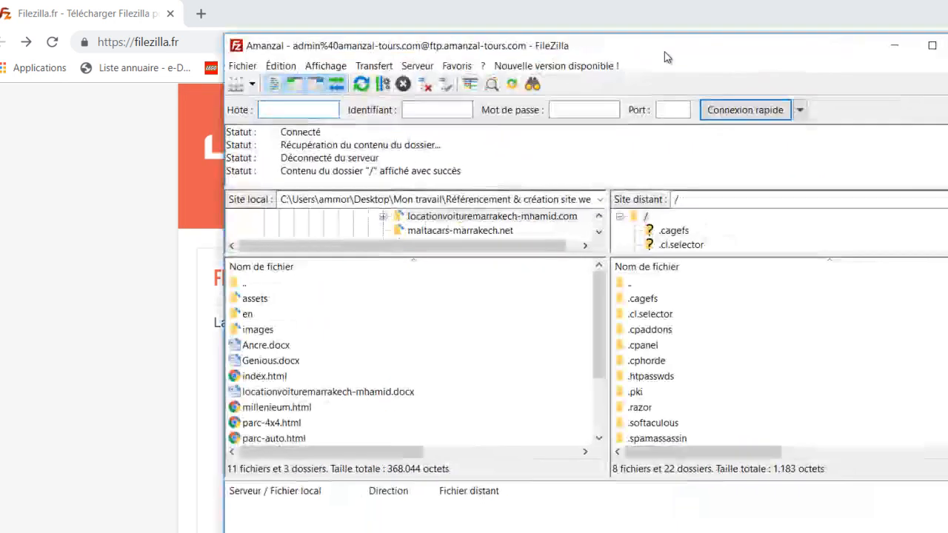
pyautogui.click(68, 276)
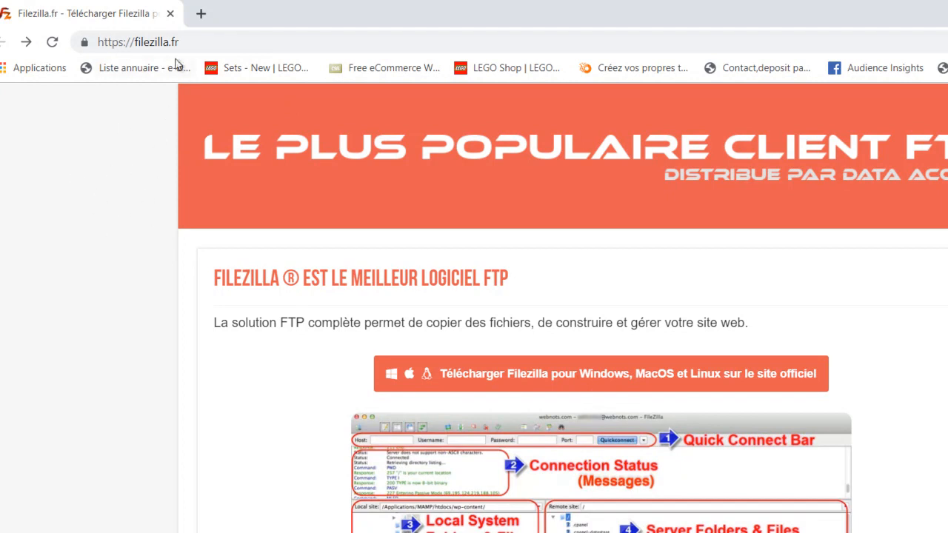
# Open the official download page from filezilla.fr and look over the Windows (64bit) client and other platform options
pyautogui.moveTo(137, 42); pyautogui.dragTo(187, 45)
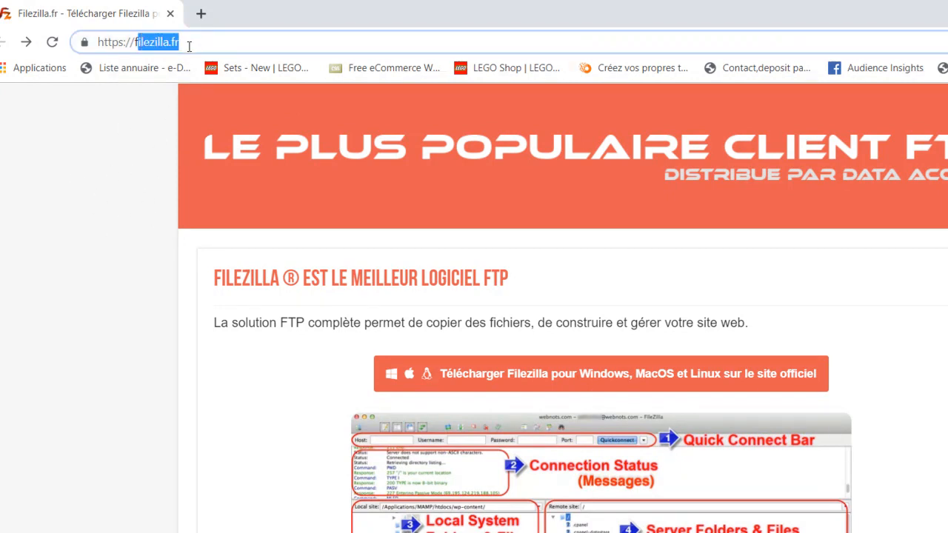
pyautogui.click(74, 372)
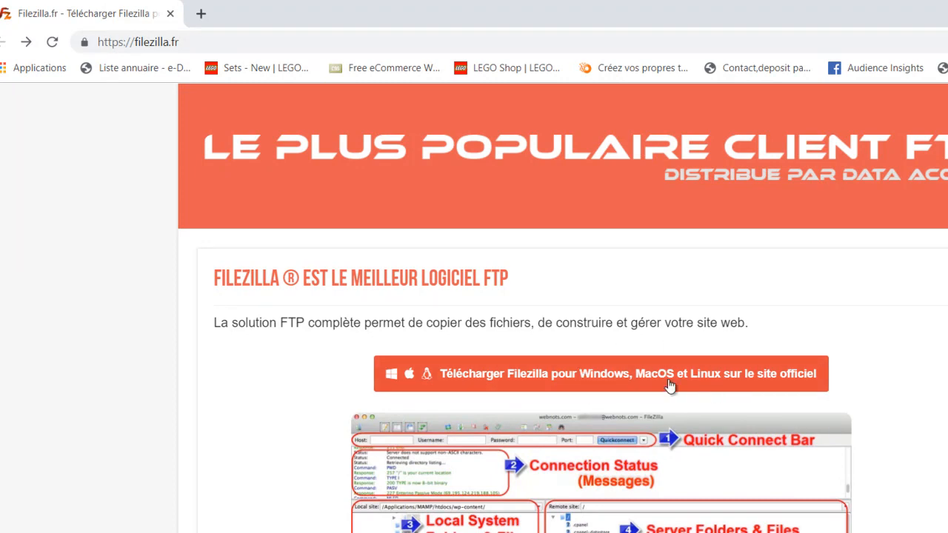
pyautogui.click(630, 380)
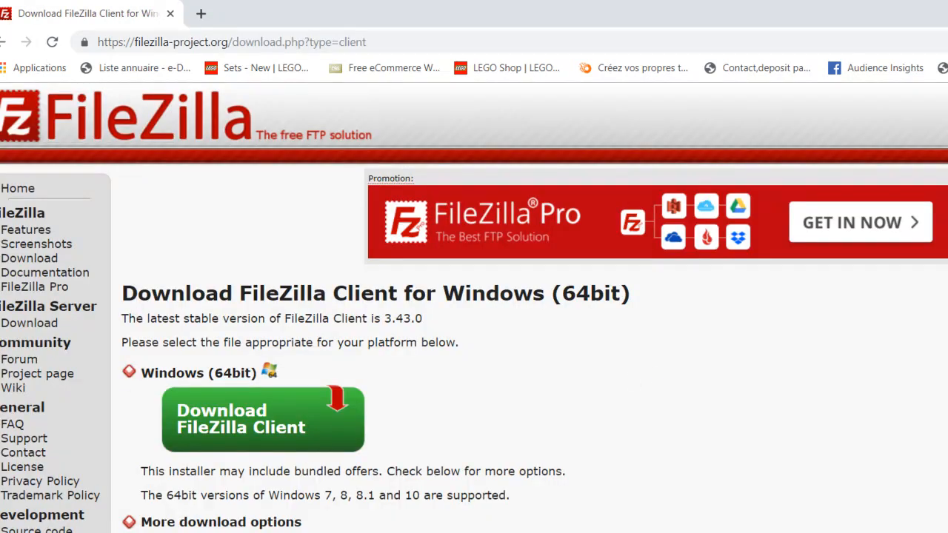
pyautogui.scroll(-1, 475, 308)
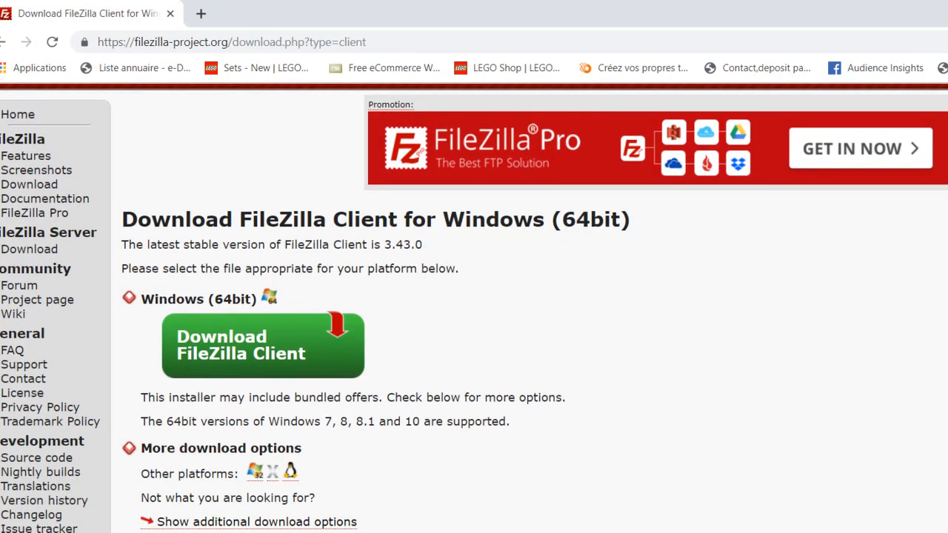
pyautogui.scroll(1, 474, 309)
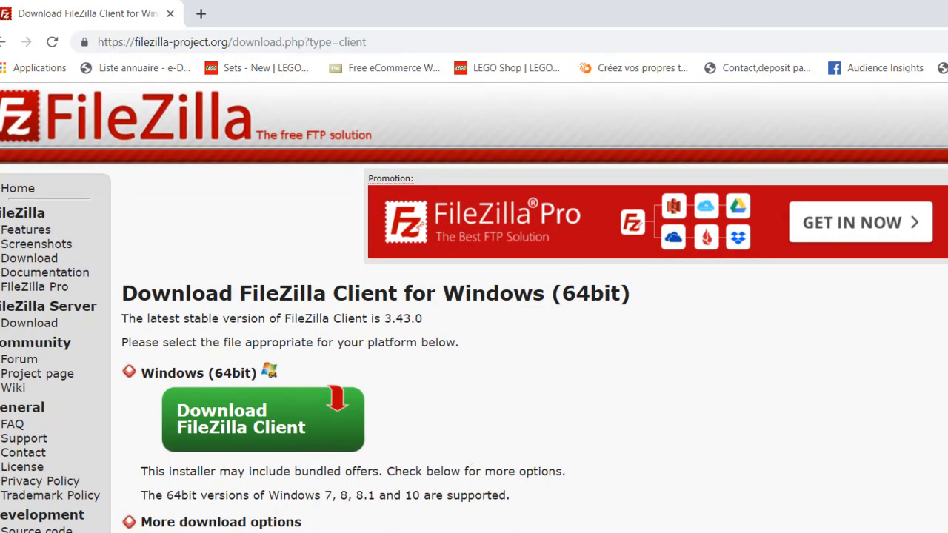
# Switch to the FileZilla client and open its Site Manager in a clear position
pyautogui.click(438, 532)
pyautogui.moveTo(806, 56); pyautogui.dragTo(768, 53)
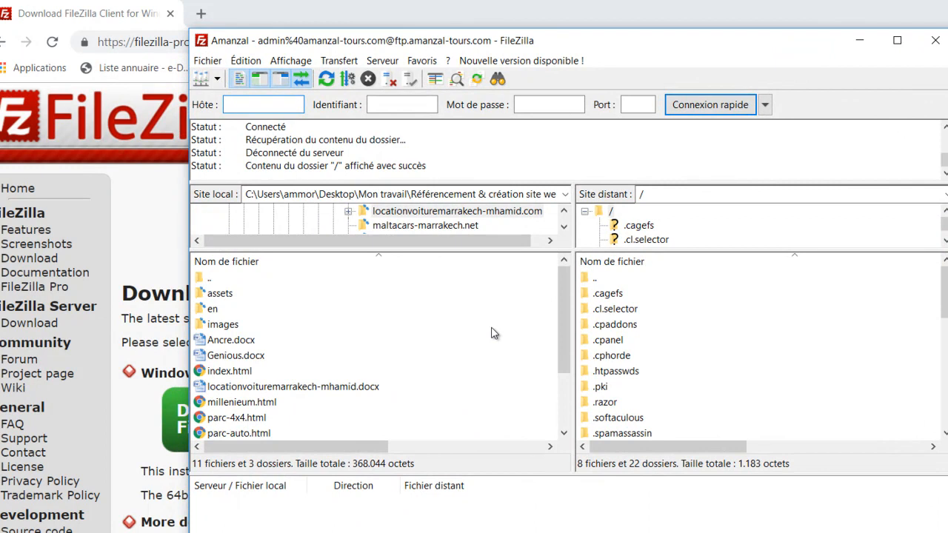
pyautogui.click(215, 63)
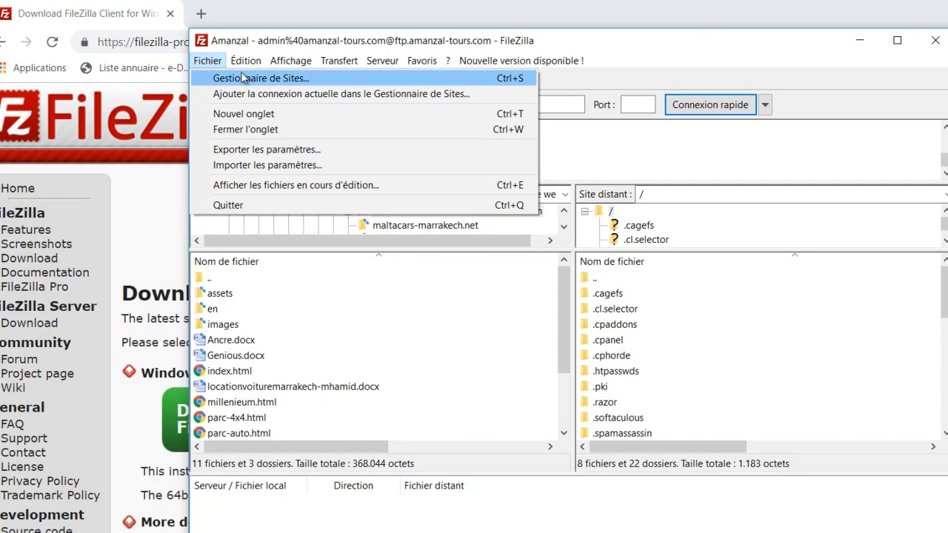
pyautogui.click(275, 81)
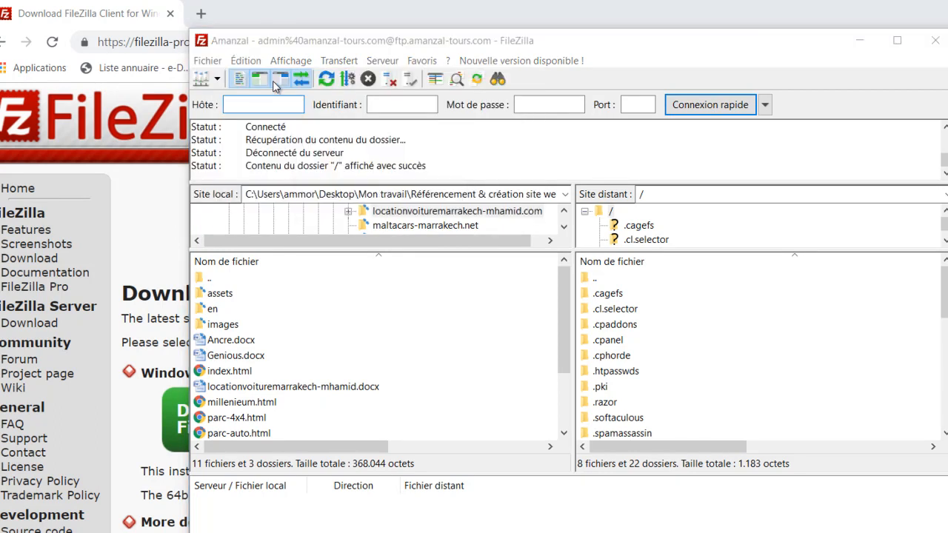
pyautogui.moveTo(482, 285); pyautogui.dragTo(485, 222)
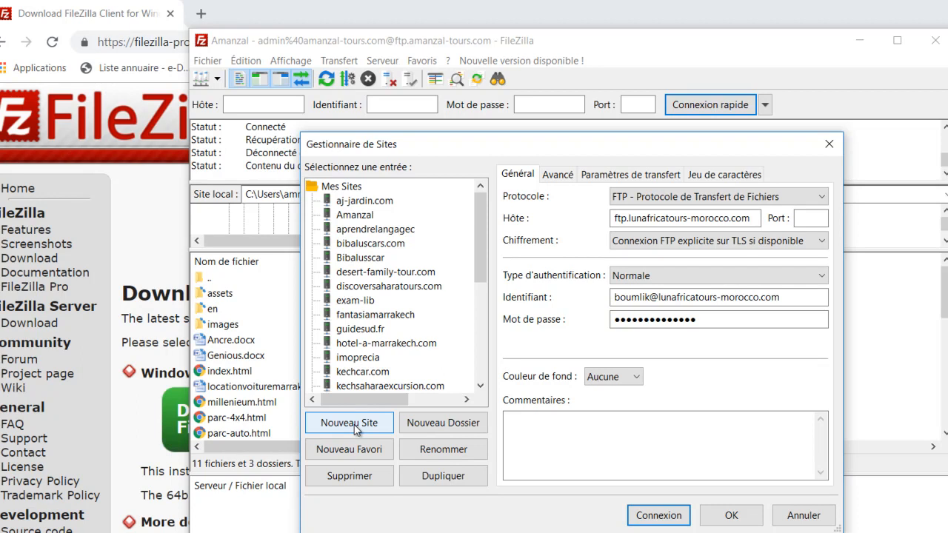
# Add a new site entry named test.com in the Site Manager
pyautogui.click(354, 430)
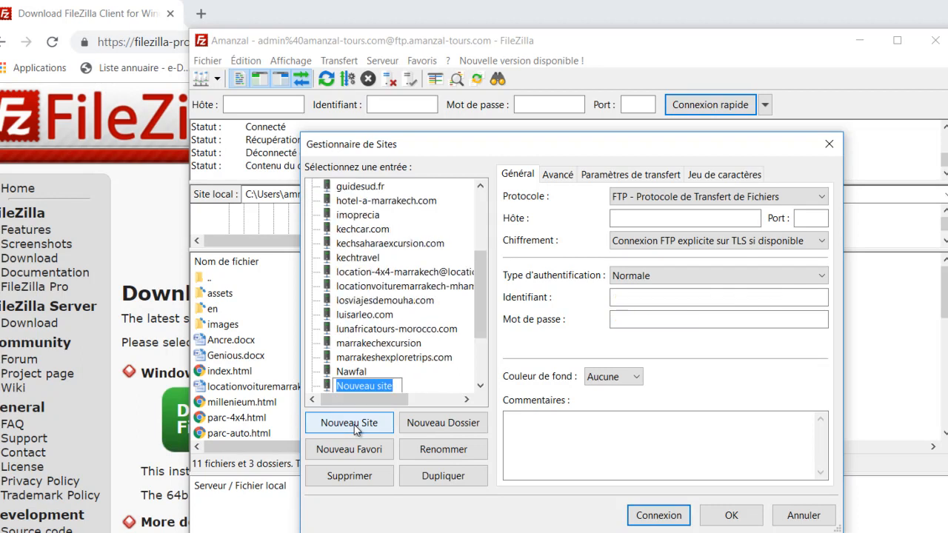
pyautogui.write('test')
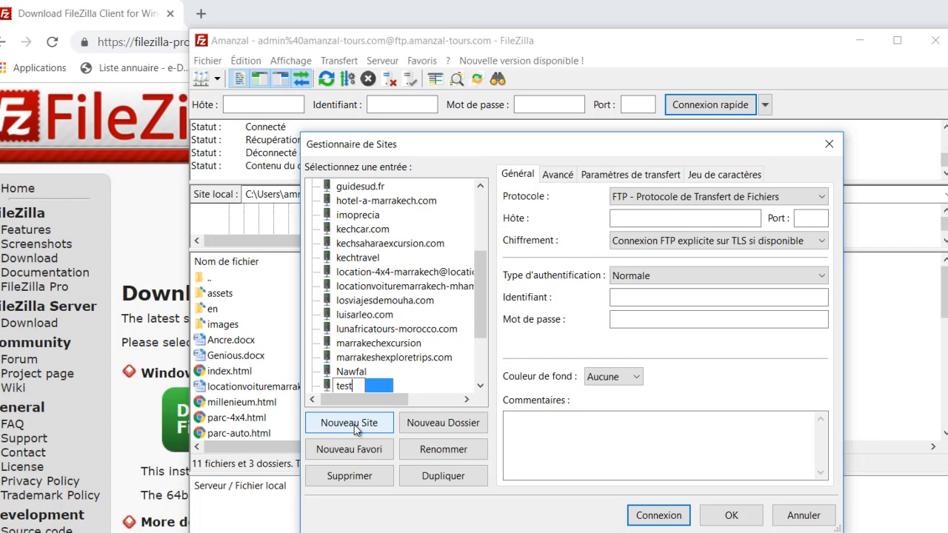
pyautogui.write('.com')
pyautogui.press('Return')
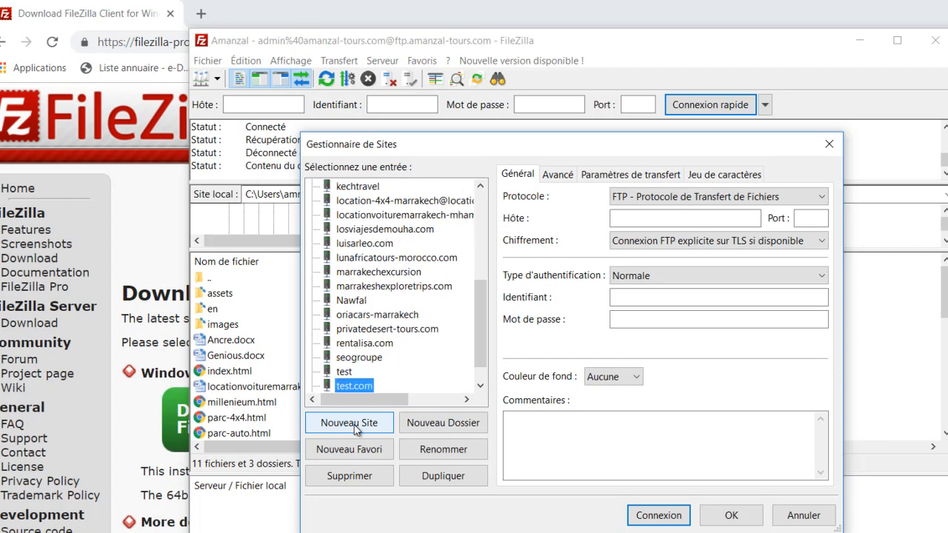
# Go over the empty host, username and password fields of the test.com entry and discard the unsaved site
pyautogui.click(633, 218)
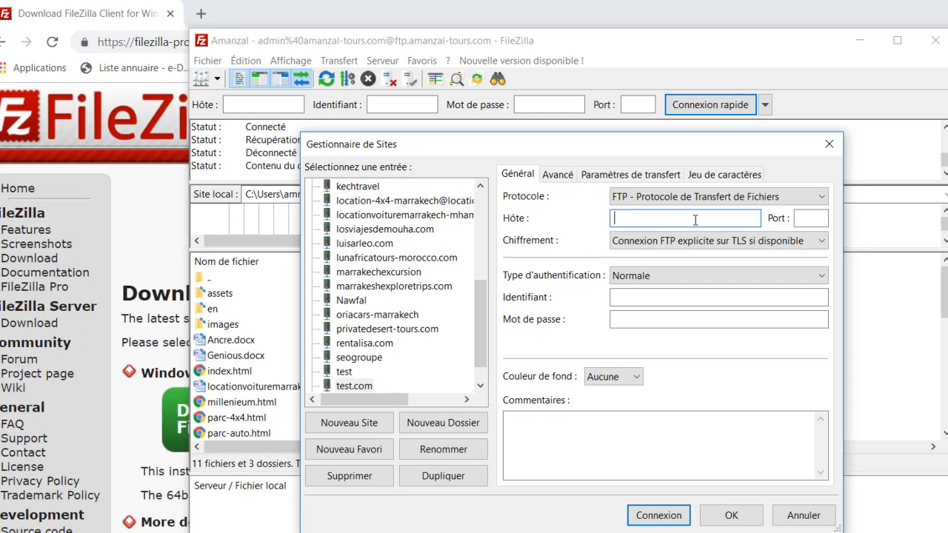
pyautogui.click(633, 295)
pyautogui.click(637, 321)
pyautogui.click(637, 322)
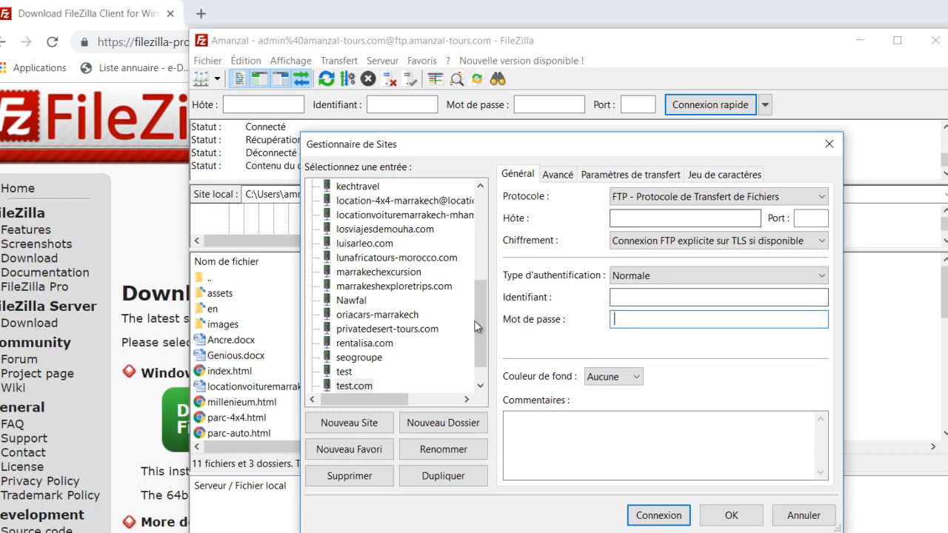
pyautogui.moveTo(483, 335)
pyautogui.mouseDown()
pyautogui.moveTo(480, 294)
pyautogui.moveTo(481, 336)
pyautogui.mouseUp()
pyautogui.click(354, 386)
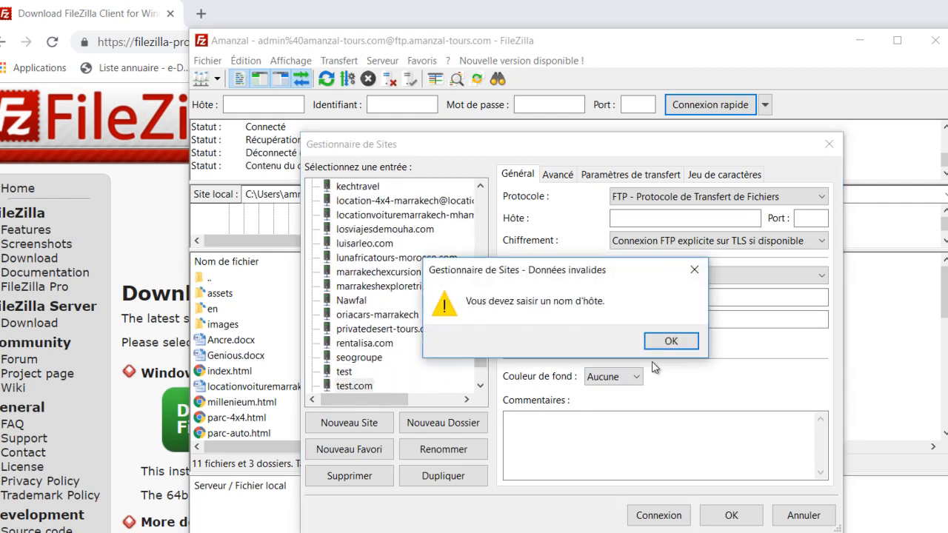
pyautogui.click(669, 340)
pyautogui.click(799, 518)
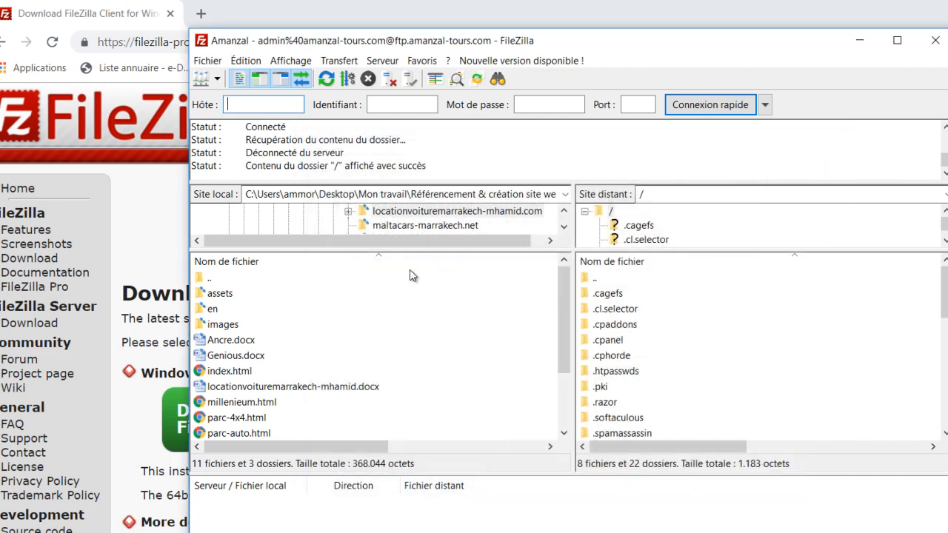
# Reopen the Site Manager and select the saved seogroupe entry
pyautogui.click(207, 62)
pyautogui.click(222, 78)
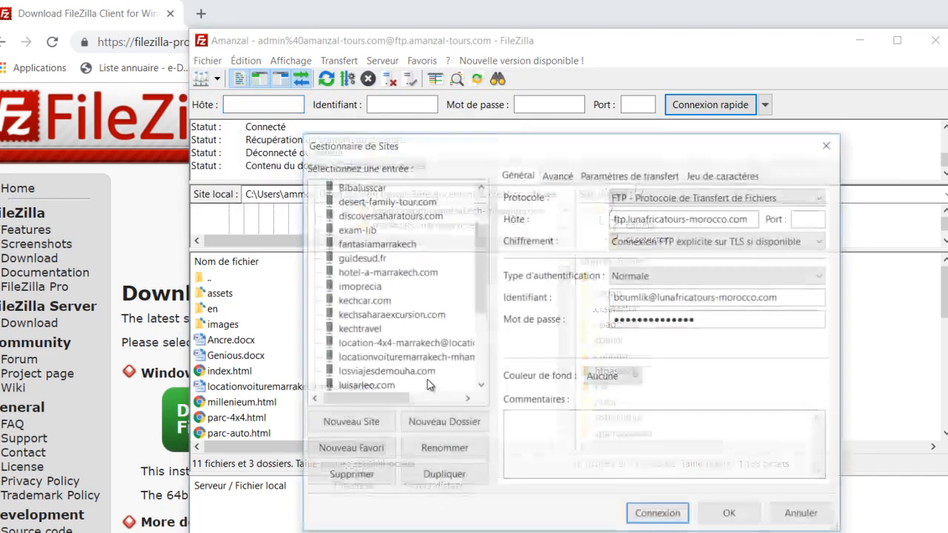
pyautogui.click(406, 346)
pyautogui.press('End')
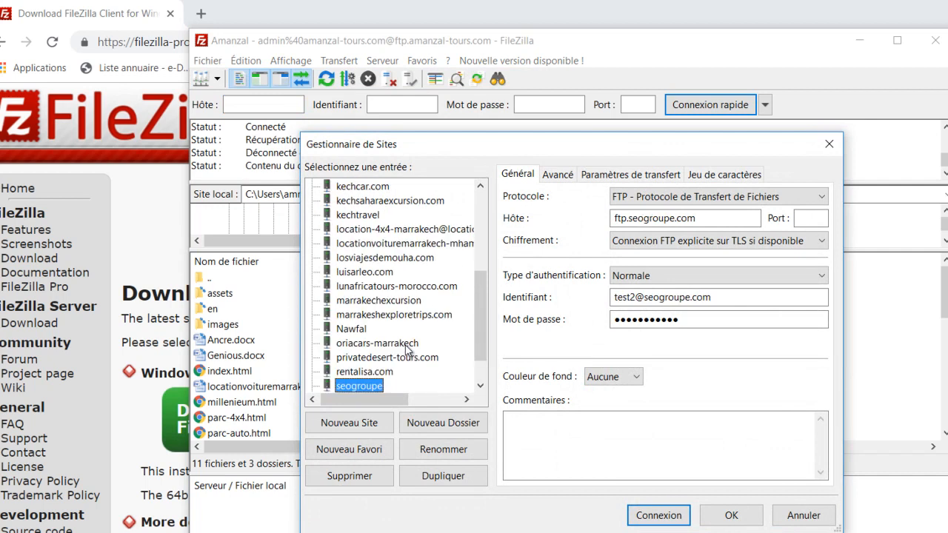
pyautogui.scroll(-1, 475, 324)
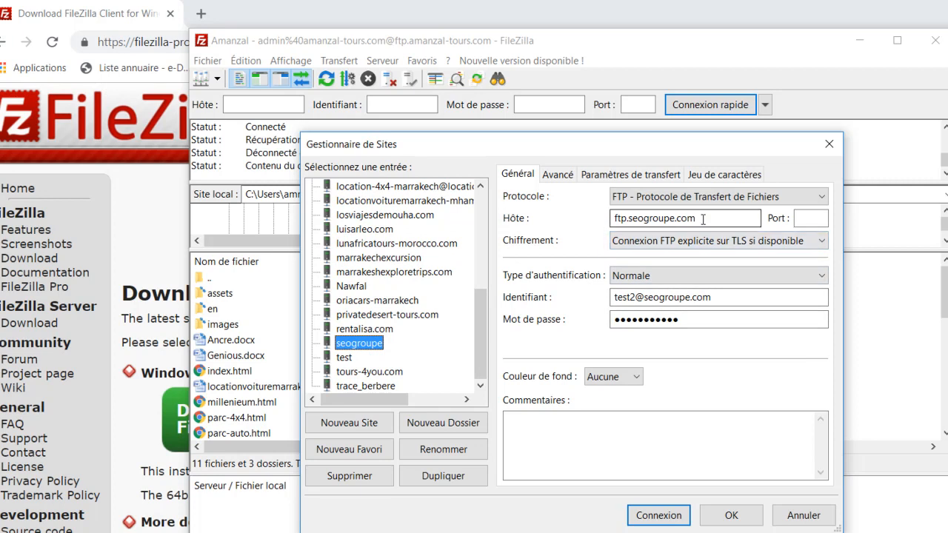
# Examine the host, username and password settings of the seogroupe entry, including how the domain is used in them
pyautogui.moveTo(698, 219); pyautogui.dragTo(614, 219)
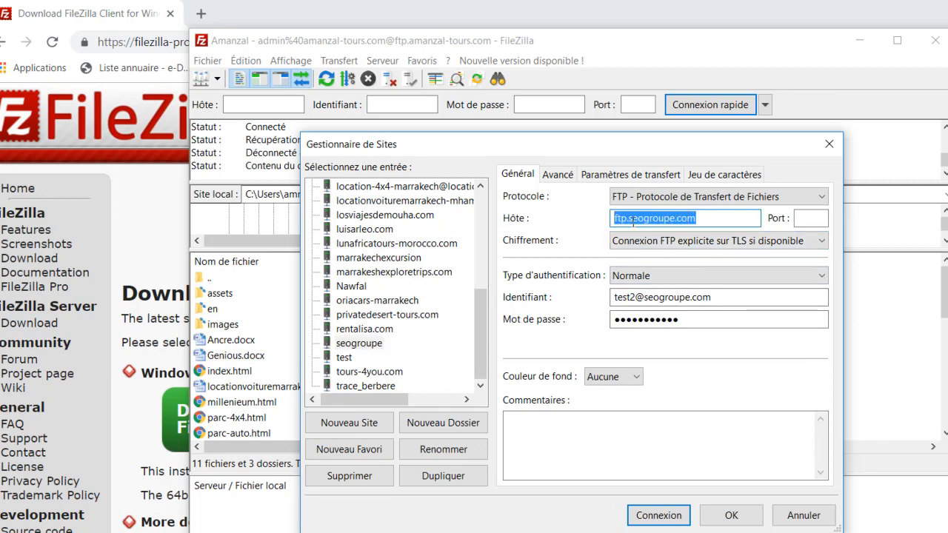
pyautogui.click(633, 220)
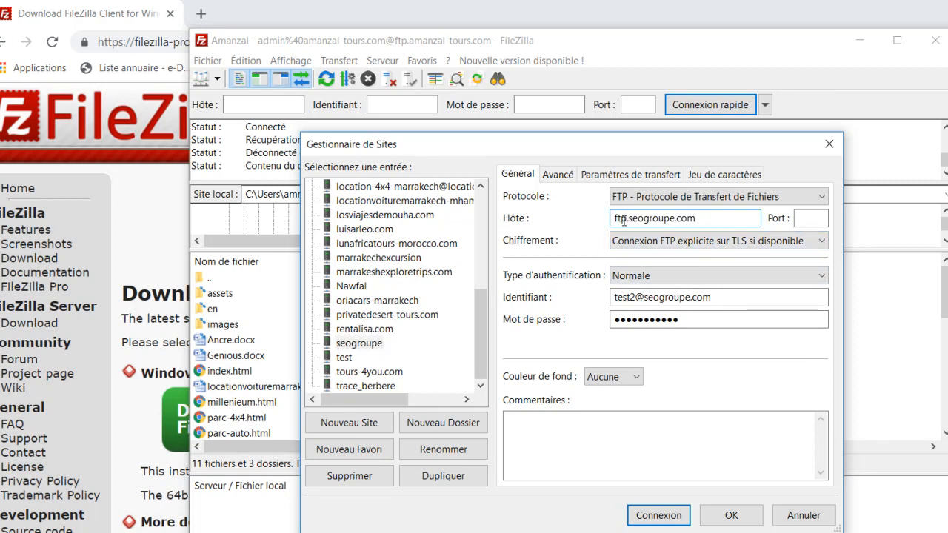
pyautogui.moveTo(627, 220); pyautogui.dragTo(614, 220)
pyautogui.moveTo(677, 219); pyautogui.dragTo(698, 219)
pyautogui.moveTo(713, 297)
pyautogui.mouseDown()
pyautogui.moveTo(610, 299)
pyautogui.moveTo(718, 298)
pyautogui.mouseUp()
pyautogui.click(627, 301)
pyautogui.click(646, 298)
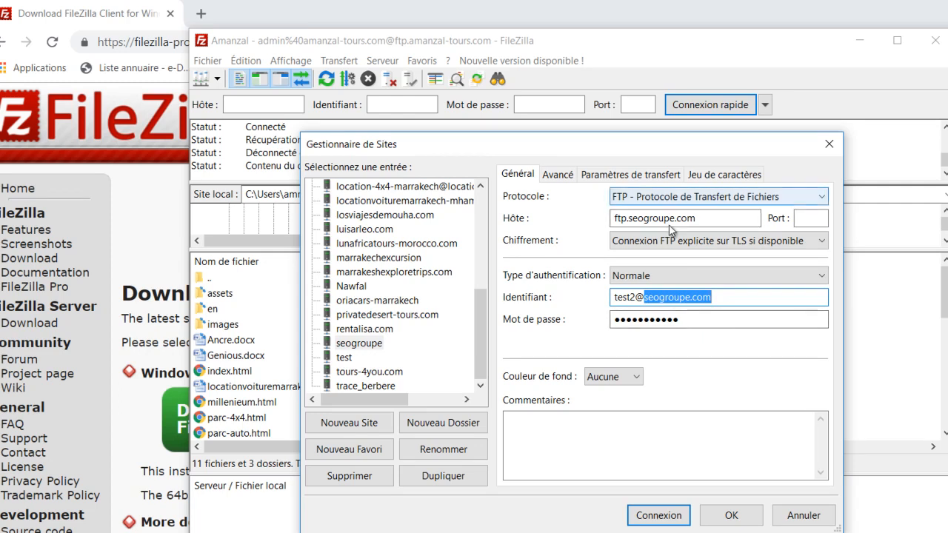
pyautogui.click(687, 325)
pyautogui.moveTo(697, 218); pyautogui.dragTo(614, 223)
pyautogui.moveTo(741, 297); pyautogui.dragTo(619, 312)
pyautogui.moveTo(711, 323); pyautogui.dragTo(612, 326)
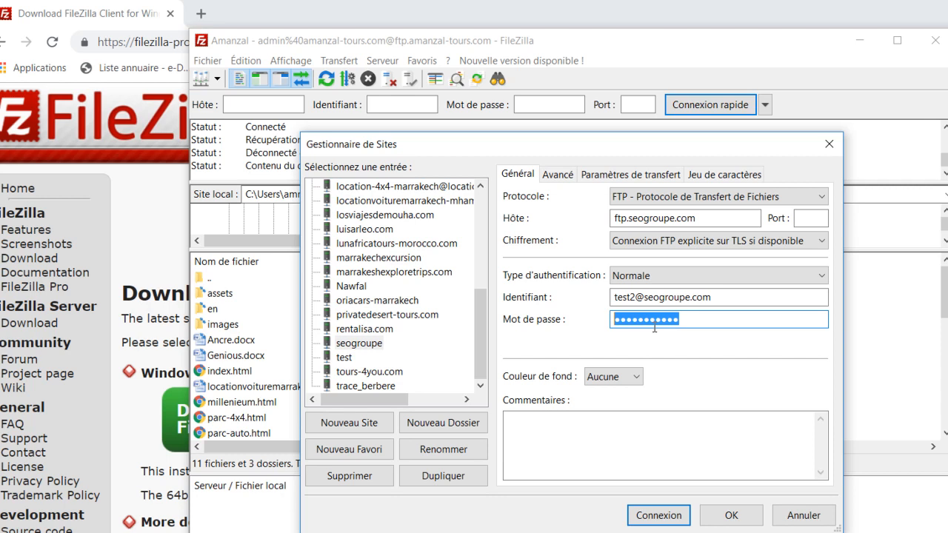
pyautogui.click(709, 217)
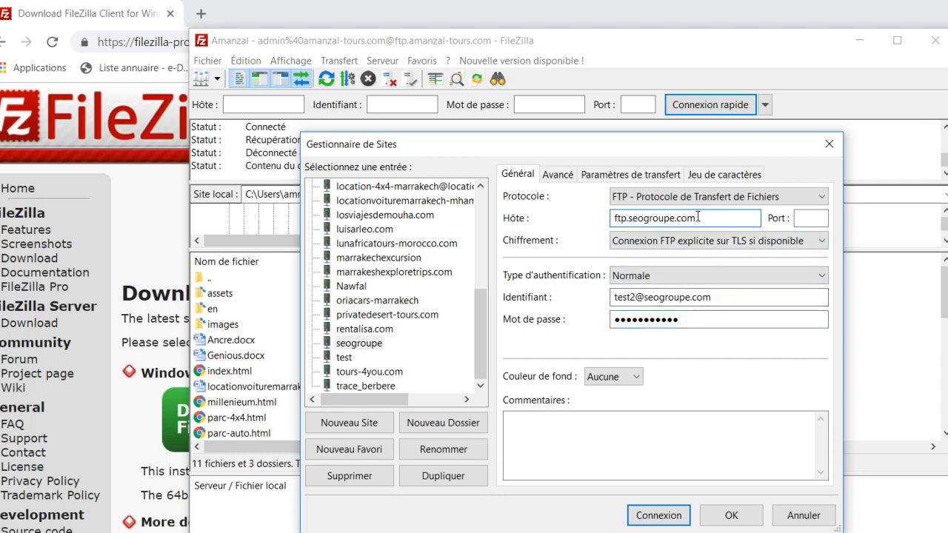
pyautogui.doubleClick(709, 217)
pyautogui.click(711, 219)
pyautogui.moveTo(714, 220); pyautogui.dragTo(611, 225)
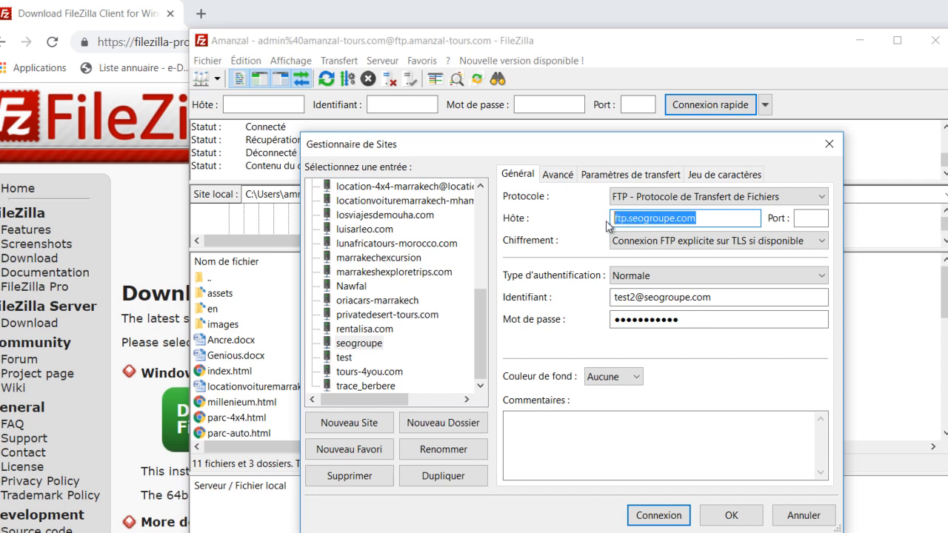
pyautogui.click(655, 224)
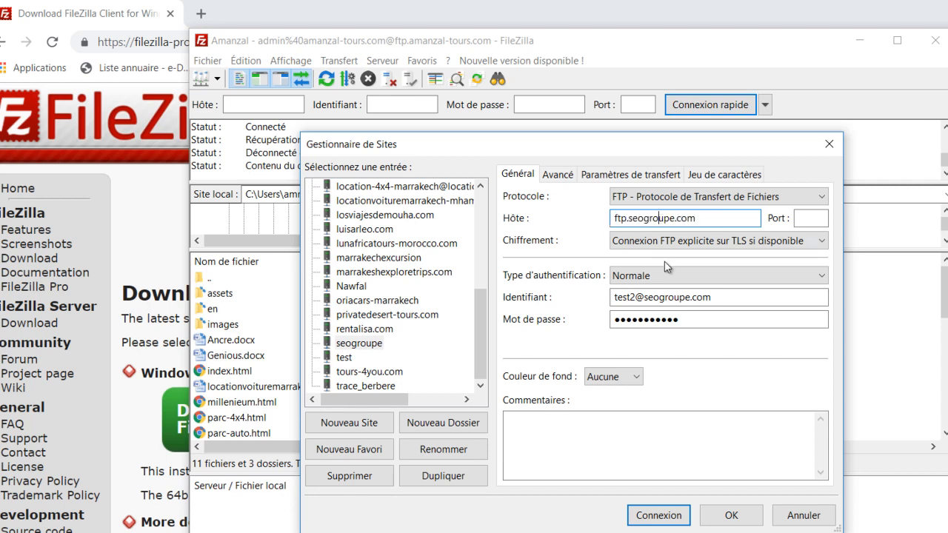
# Try to connect to the seogroupe site with its saved login details in a new tab
pyautogui.click(707, 294)
pyautogui.moveTo(707, 295); pyautogui.dragTo(596, 300)
pyautogui.moveTo(694, 320); pyautogui.dragTo(614, 320)
pyautogui.click(660, 515)
pyautogui.click(650, 381)
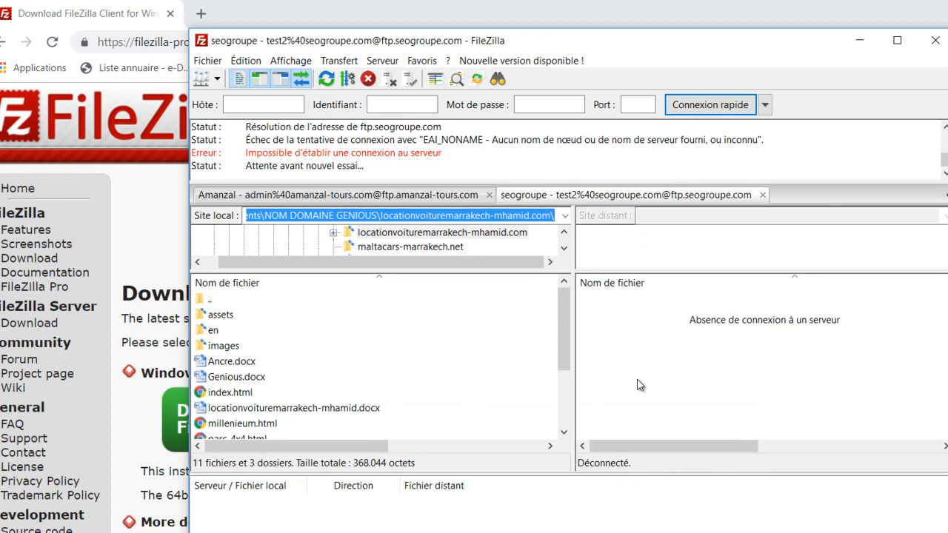
# Connect to the saved site bibaluscars.com in the maximized window and check the connection's status messages
pyautogui.click(898, 40)
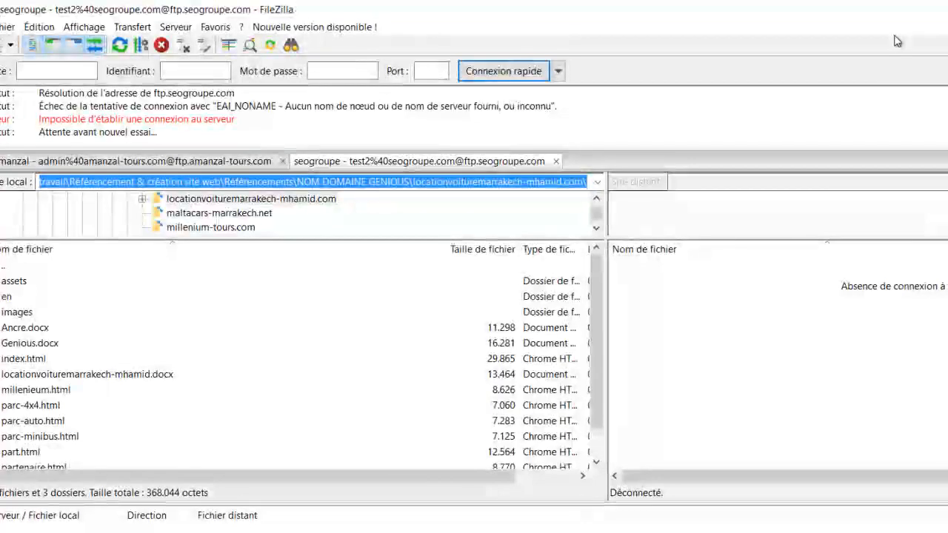
pyautogui.click(11, 45)
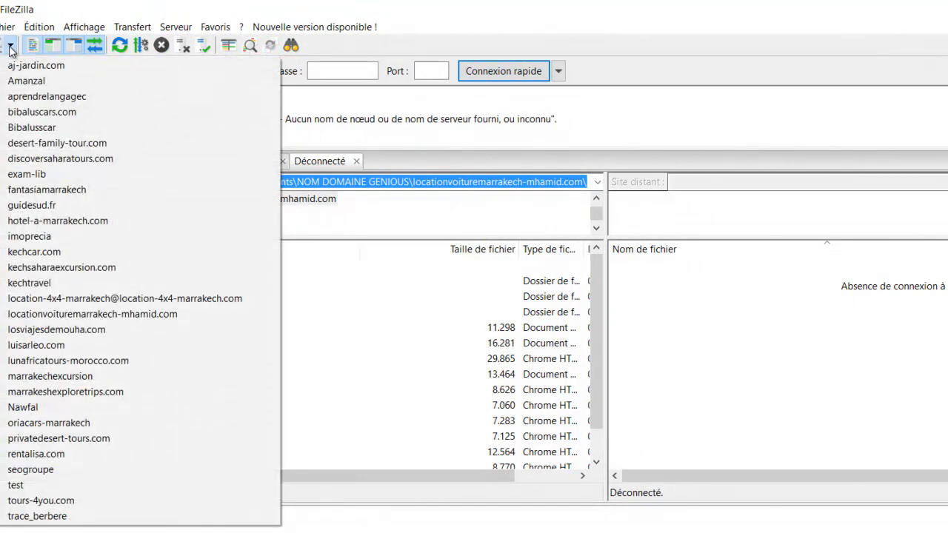
pyautogui.click(68, 112)
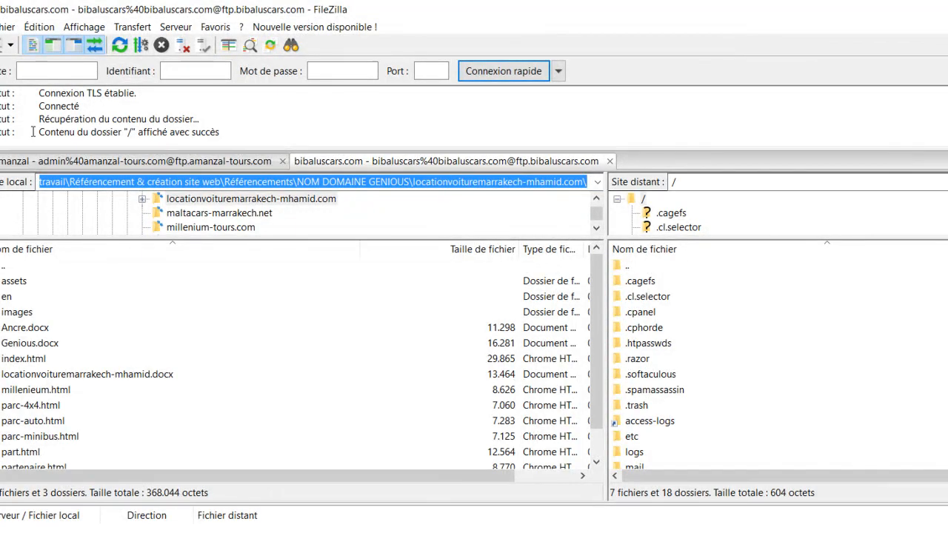
pyautogui.moveTo(33, 131); pyautogui.dragTo(167, 135)
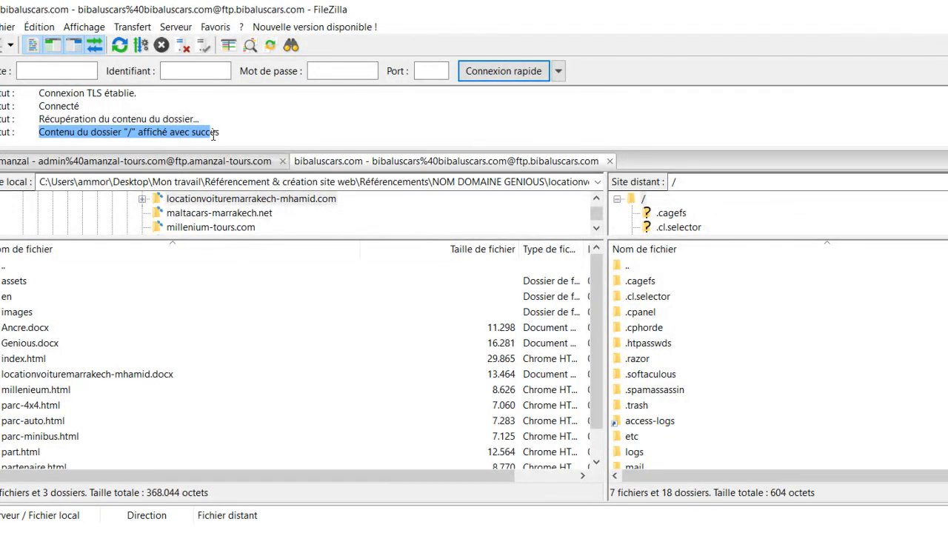
pyautogui.moveTo(79, 120); pyautogui.dragTo(171, 129)
pyautogui.click(197, 129)
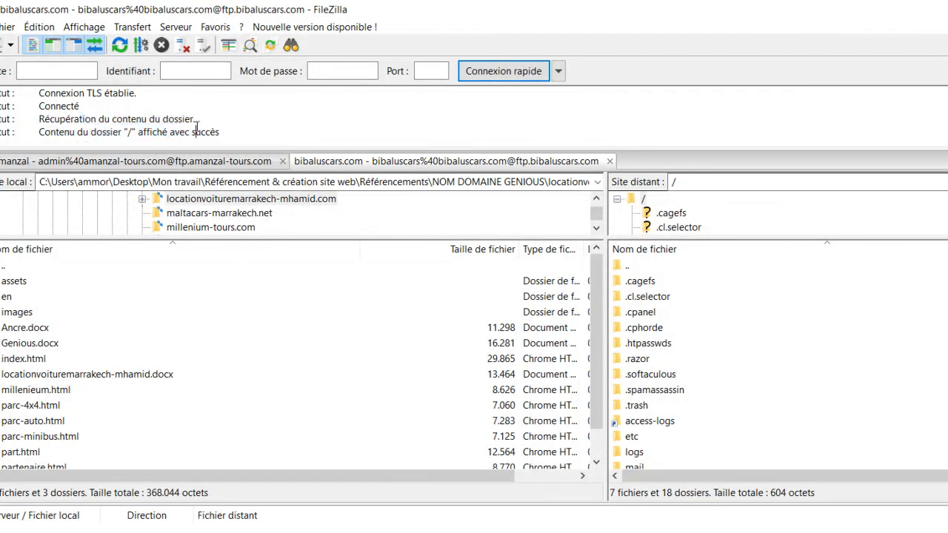
# Review the connection log, comparing the failed seogroupe connection's messages with the bibaluscars.com directory listing status
pyautogui.scroll(4, 195, 127)
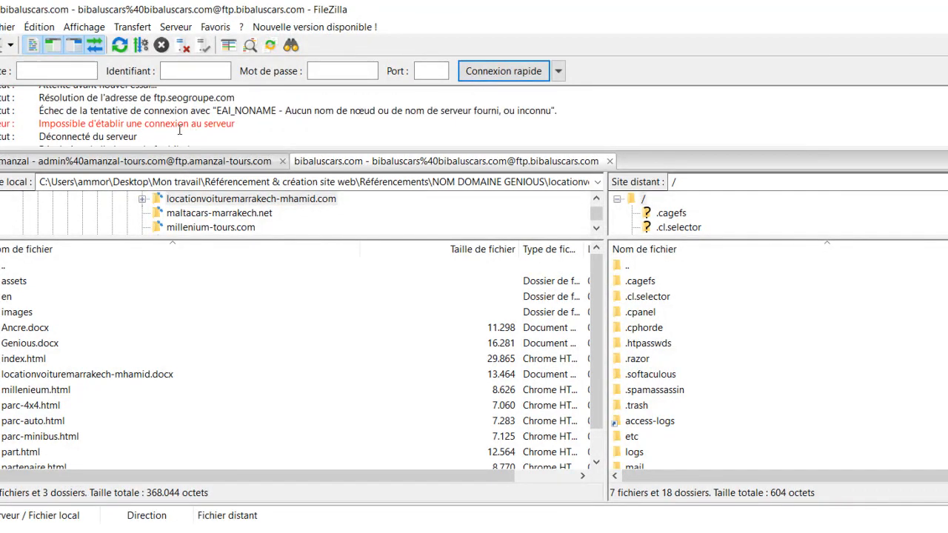
pyautogui.moveTo(47, 126); pyautogui.dragTo(218, 126)
pyautogui.scroll(-4, 219, 125)
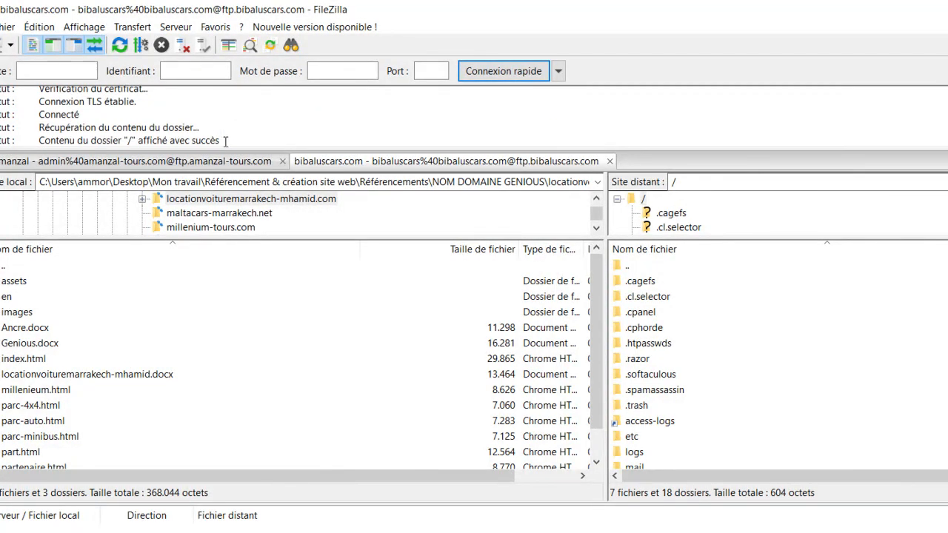
pyautogui.moveTo(223, 140); pyautogui.dragTo(34, 136)
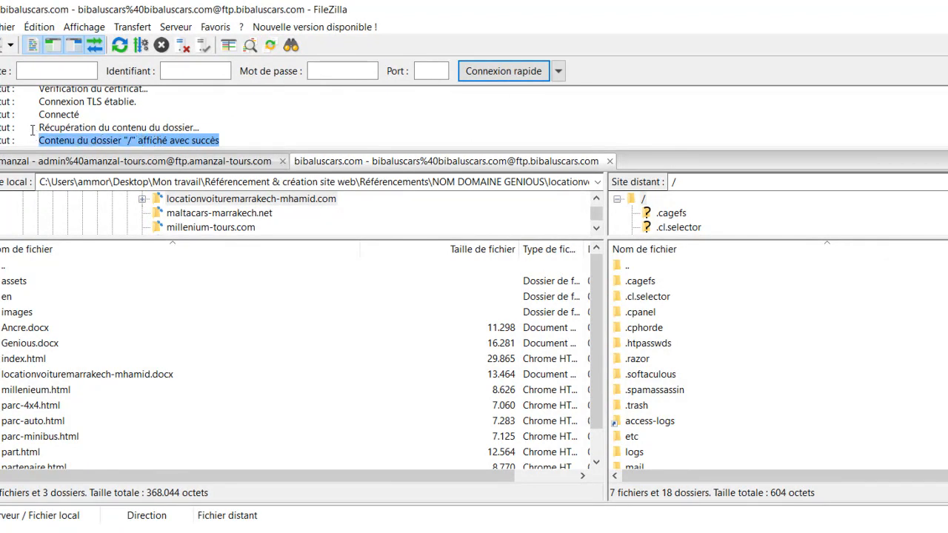
# Find the website's root folders in the remote file list and open the www folder
pyautogui.scroll(-1, 670, 342)
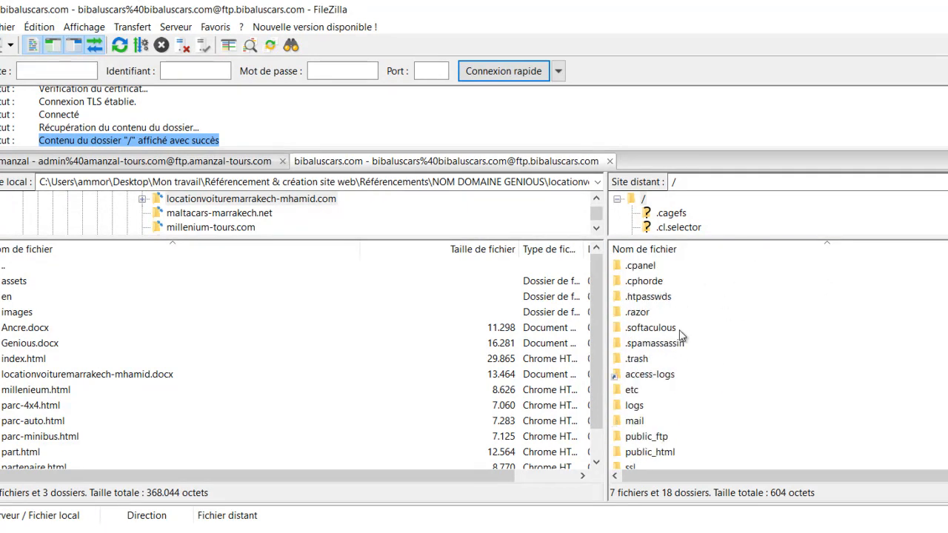
pyautogui.scroll(1, 680, 385)
pyautogui.click(656, 297)
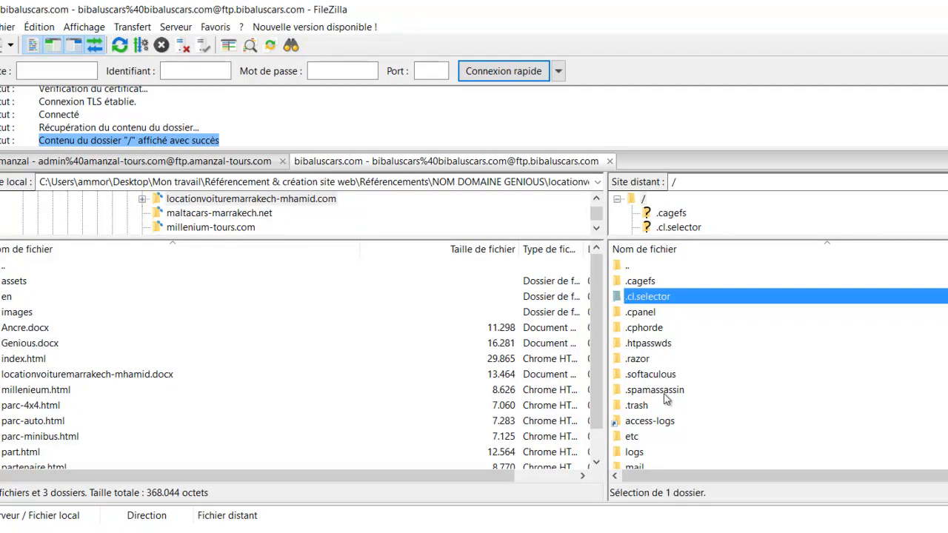
pyautogui.scroll(-1, 669, 404)
pyautogui.scroll(-3, 669, 405)
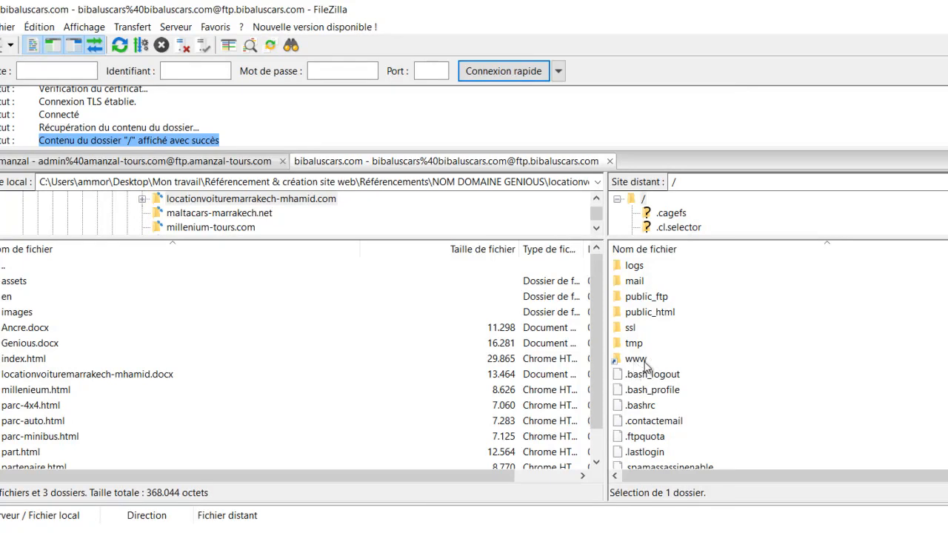
pyautogui.click(663, 314)
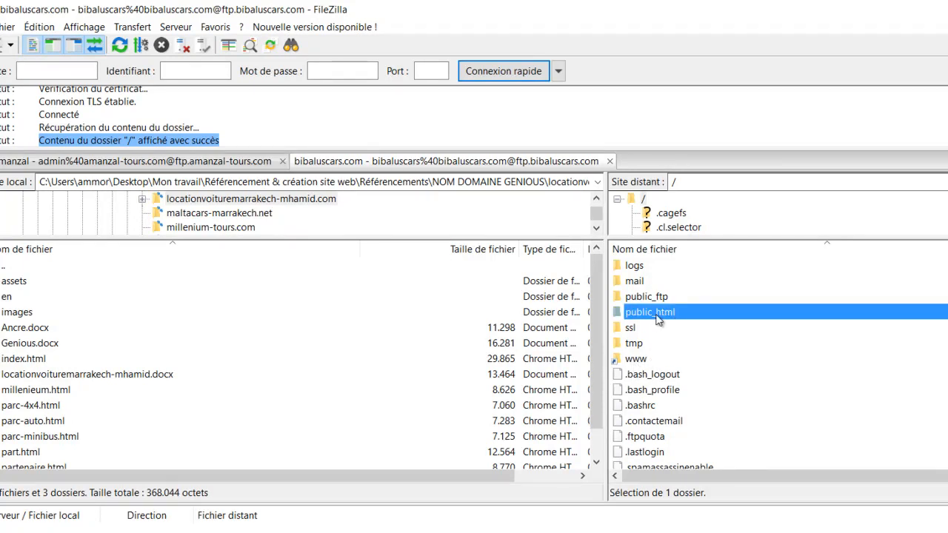
pyautogui.doubleClick(621, 360)
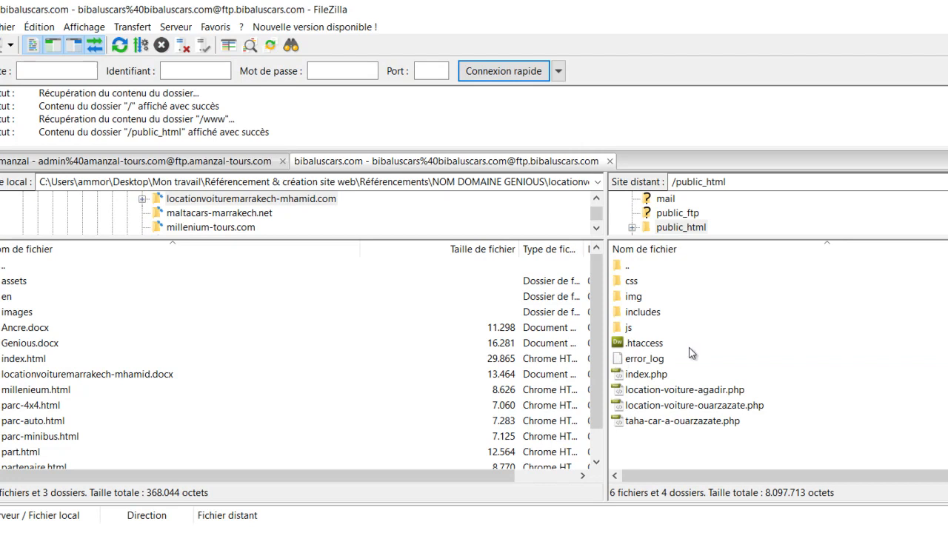
# Look through the remote public_html contents, including the js folder, .htaccess, index.php and the other PHP pages
pyautogui.click(685, 331)
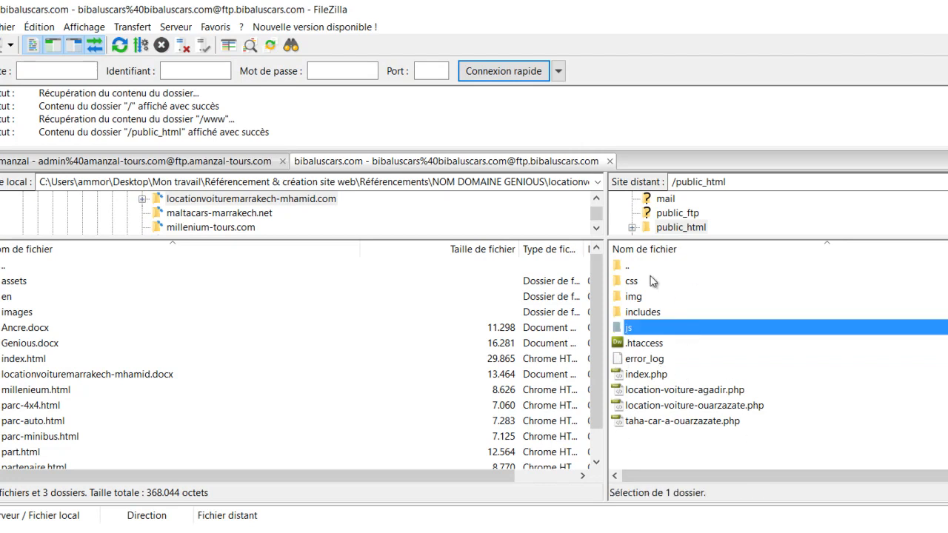
pyautogui.click(692, 375)
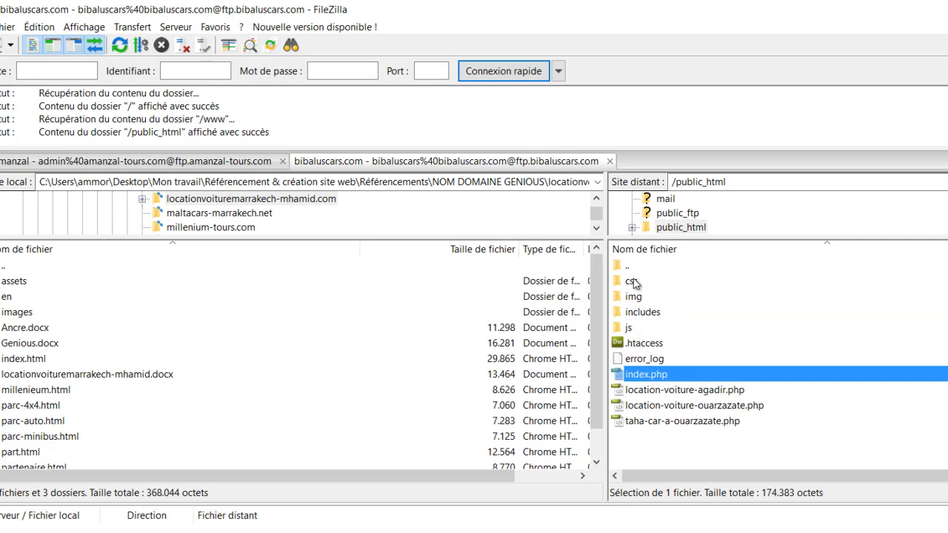
pyautogui.click(636, 329)
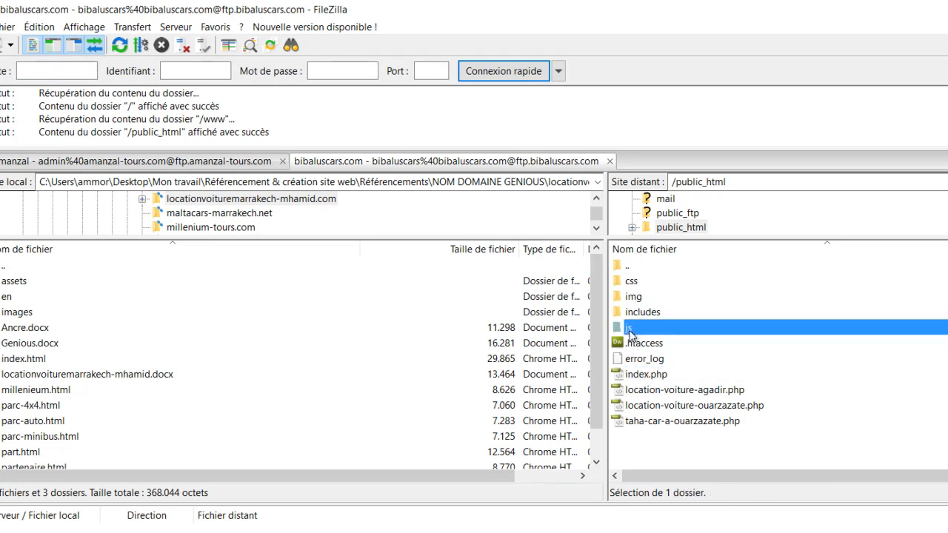
pyautogui.click(658, 344)
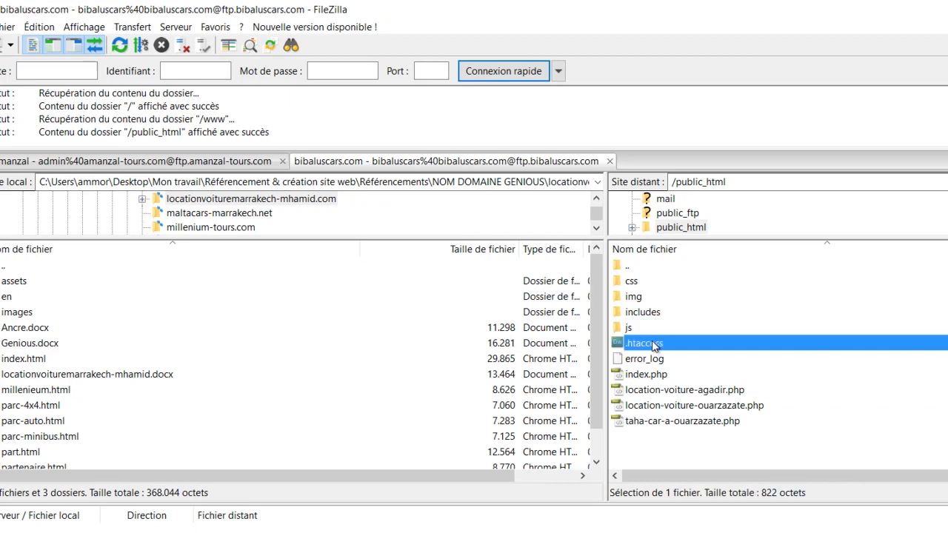
pyautogui.click(665, 375)
pyautogui.click(670, 391)
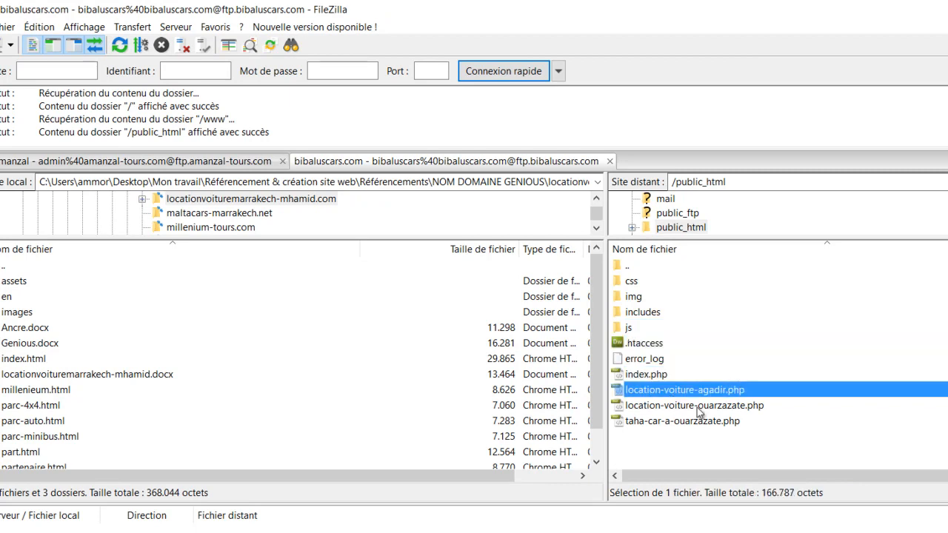
pyautogui.click(698, 411)
pyautogui.click(697, 421)
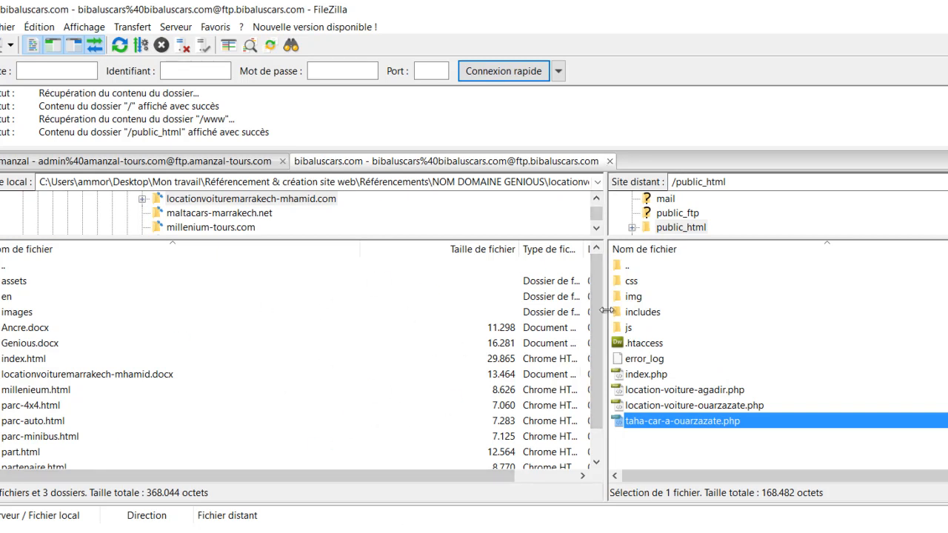
# Compare the files in the local folder with those in the remote public_html folder
pyautogui.click(157, 345)
pyautogui.click(83, 435)
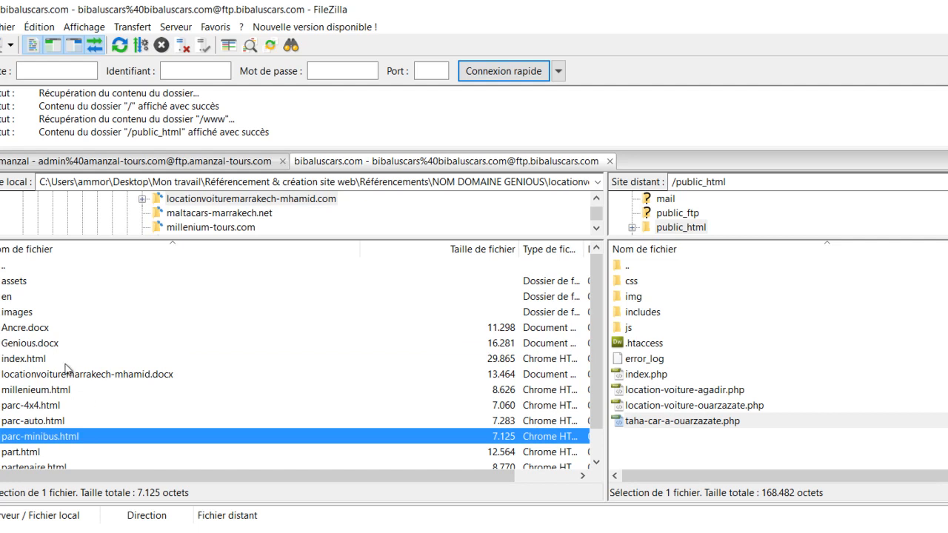
pyautogui.click(50, 329)
pyautogui.click(52, 374)
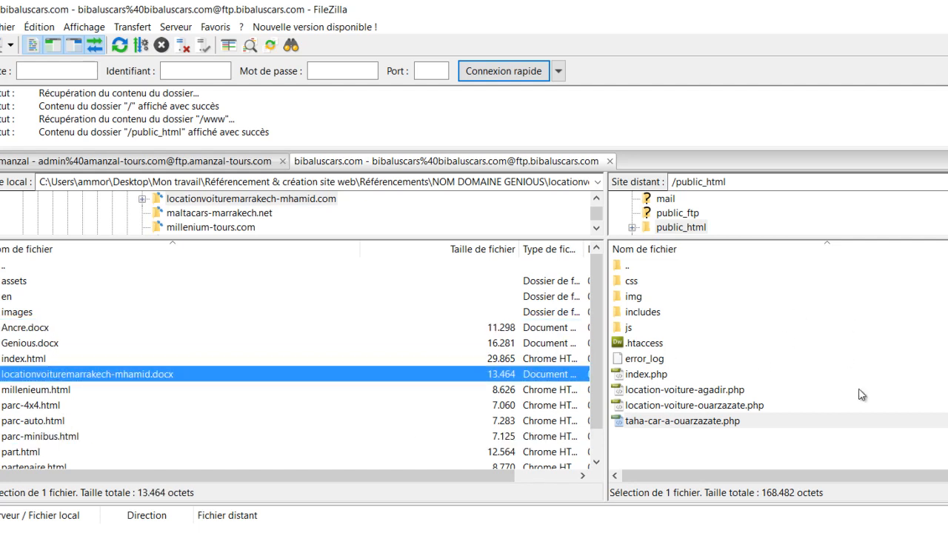
pyautogui.click(785, 360)
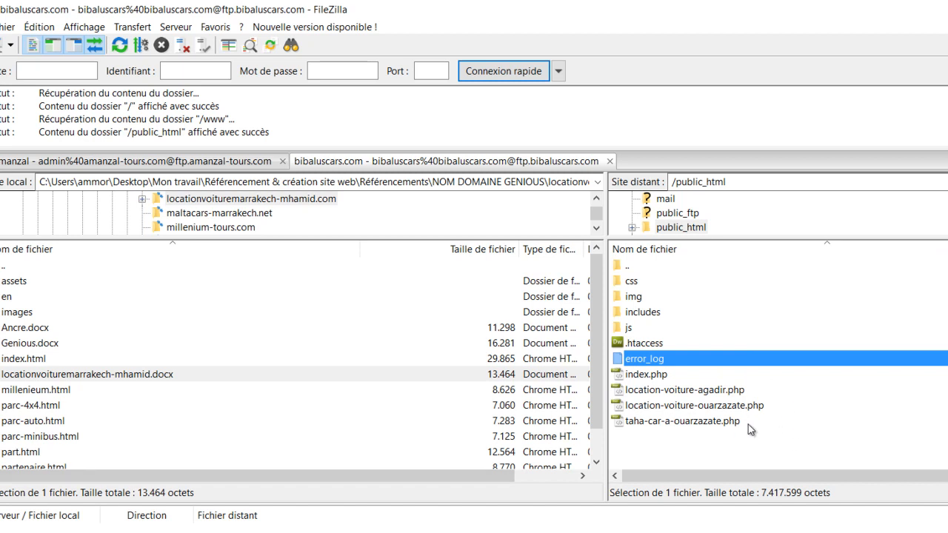
pyautogui.click(779, 420)
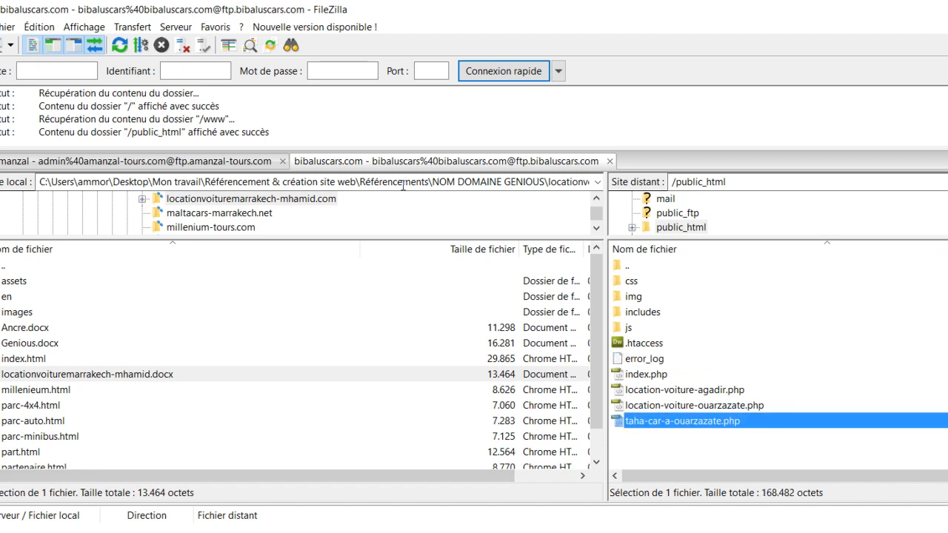
# Switch to a new File Explorer window and open the local bibaluscars.com folder
pyautogui.hotkey('alt', 'Tab')
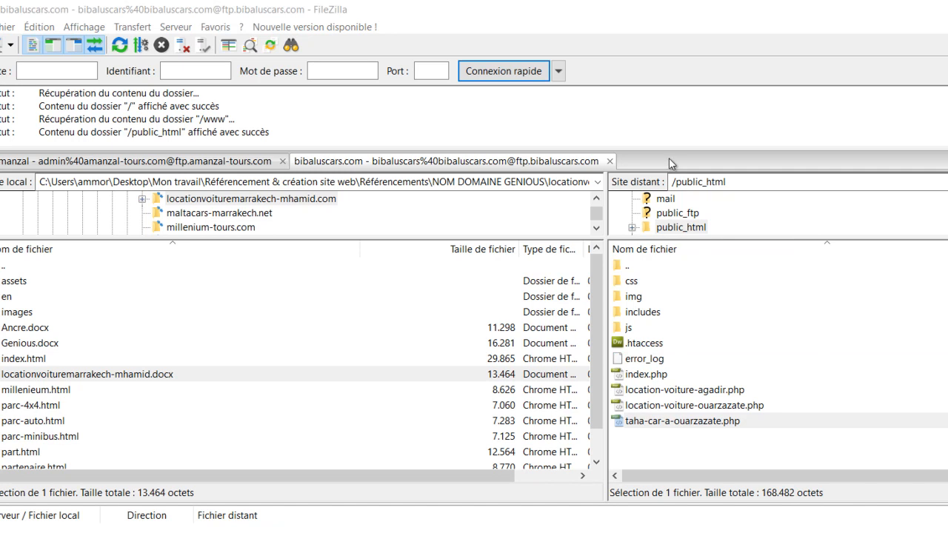
pyautogui.press('super+e')
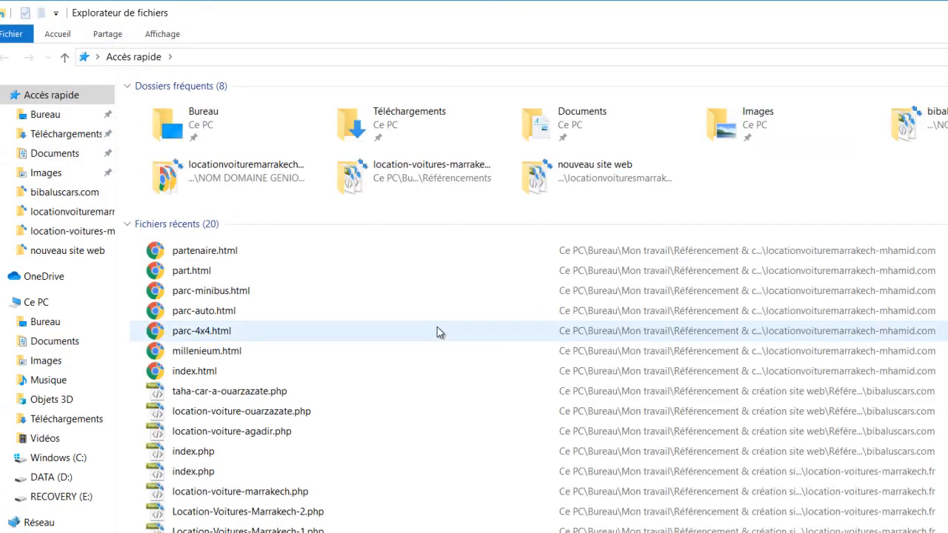
pyautogui.click(29, 195)
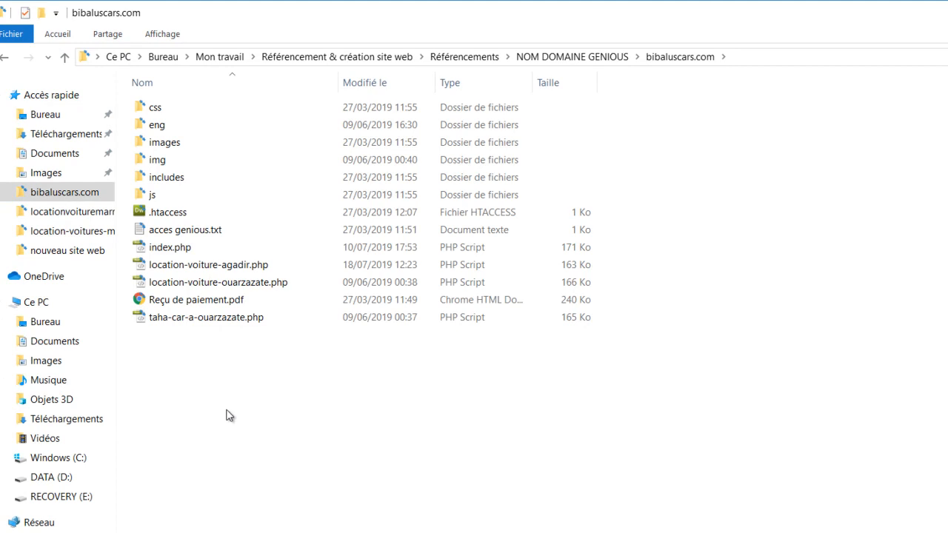
# Create a new text file in the bibaluscars.com folder and name it test.php, accepting the extension change
pyautogui.rightClick(193, 379)
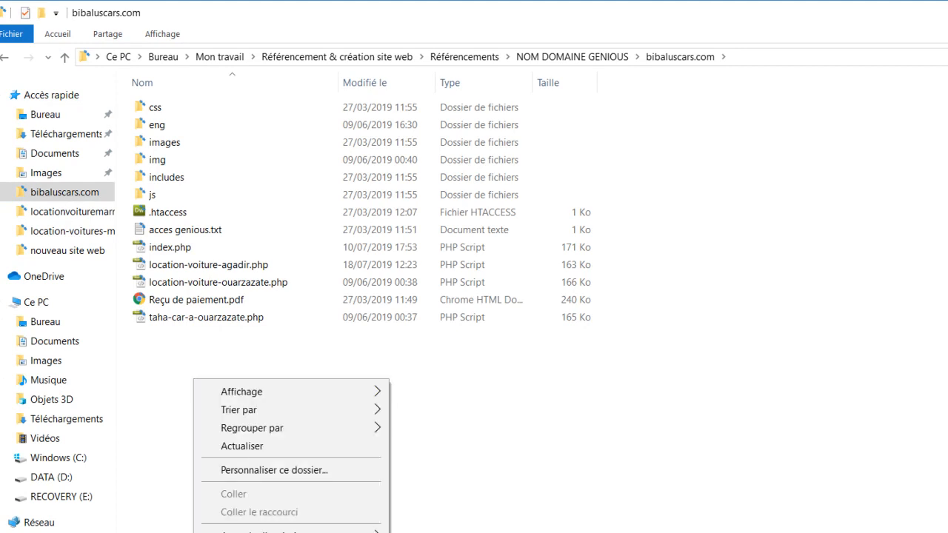
pyautogui.click(444, 532)
pyautogui.write('test')
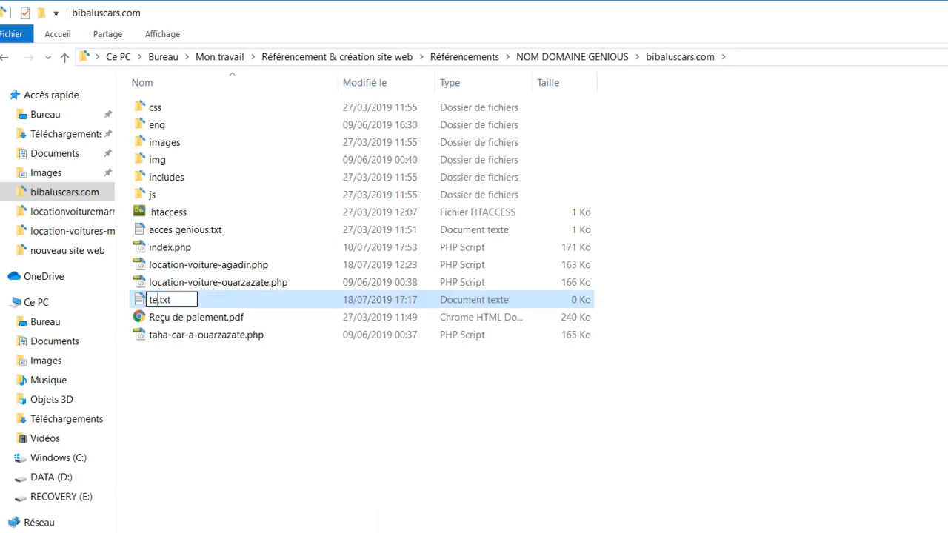
pyautogui.press('End')
pyautogui.press('BackSpace')
pyautogui.press('BackSpace')
pyautogui.press('BackSpace')
pyautogui.write('php')
pyautogui.press('Return')
pyautogui.press('Return')
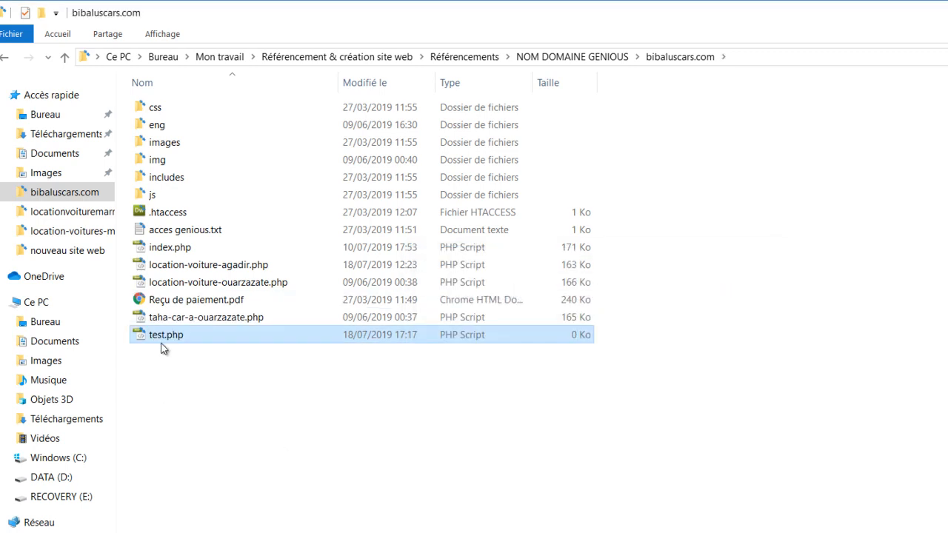
# Open test.php in Dreamweaver and display it in Code view
pyautogui.doubleClick(164, 335)
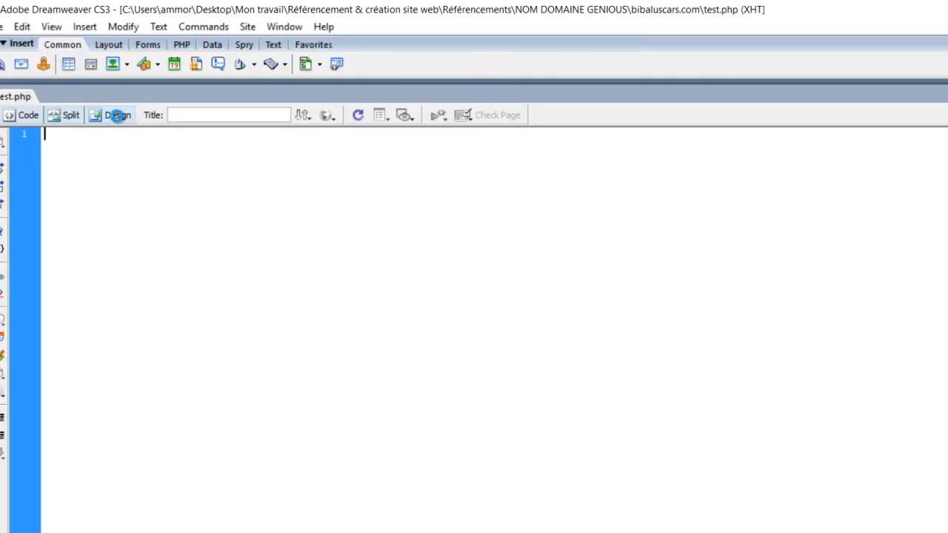
pyautogui.click(119, 116)
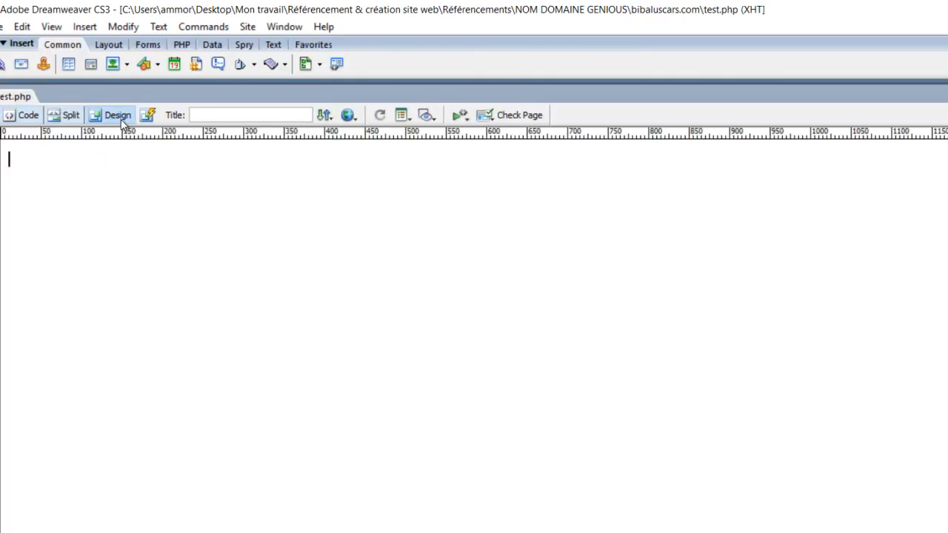
pyautogui.click(28, 116)
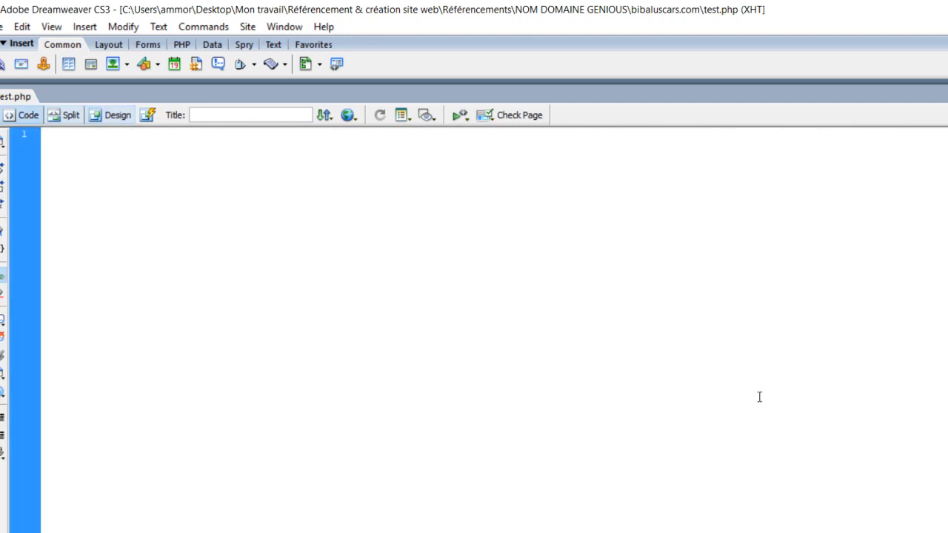
# Add the opening and closing html tags on separate lines in test.php
pyautogui.write('<')
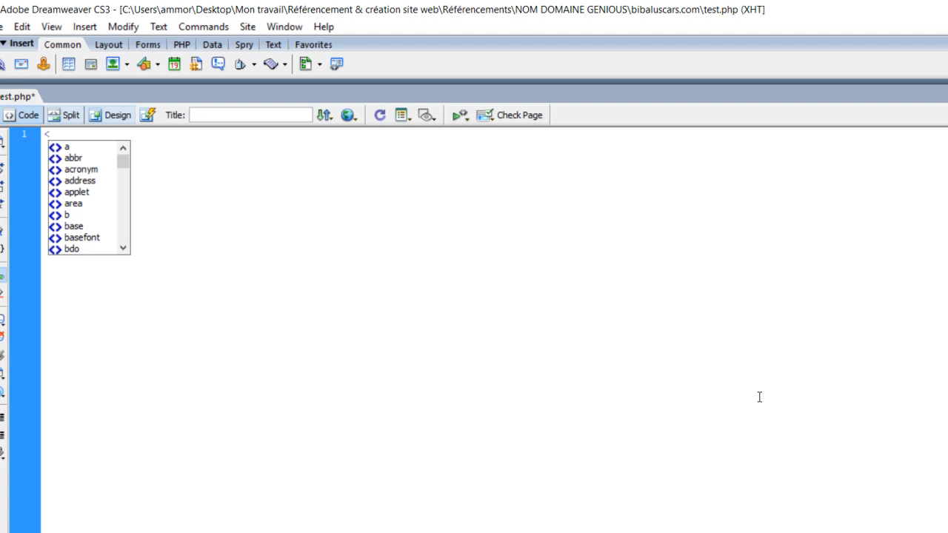
pyautogui.write('html>')
pyautogui.press('Return')
pyautogui.write('</')
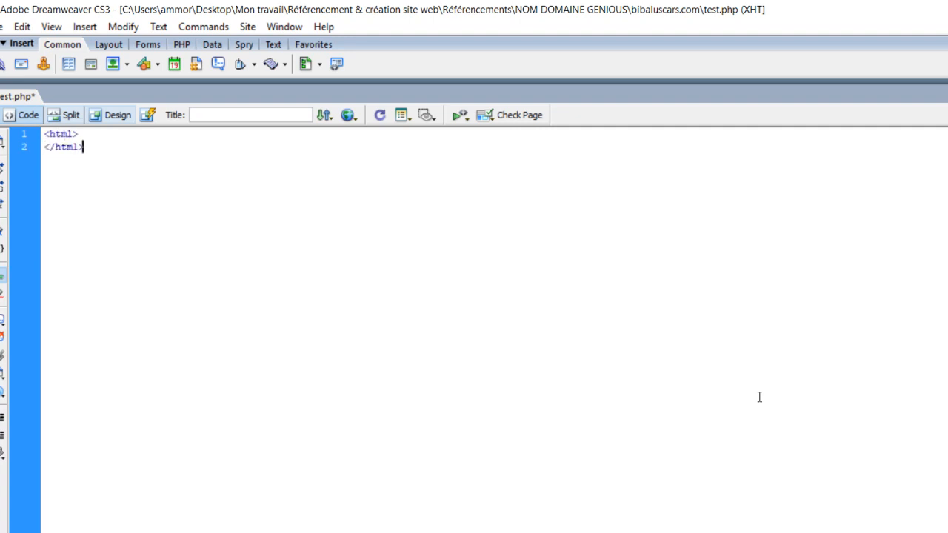
# Insert an empty head element with opening and closing tags inside the html element
pyautogui.press('Up')
pyautogui.press('Return')
pyautogui.write('<')
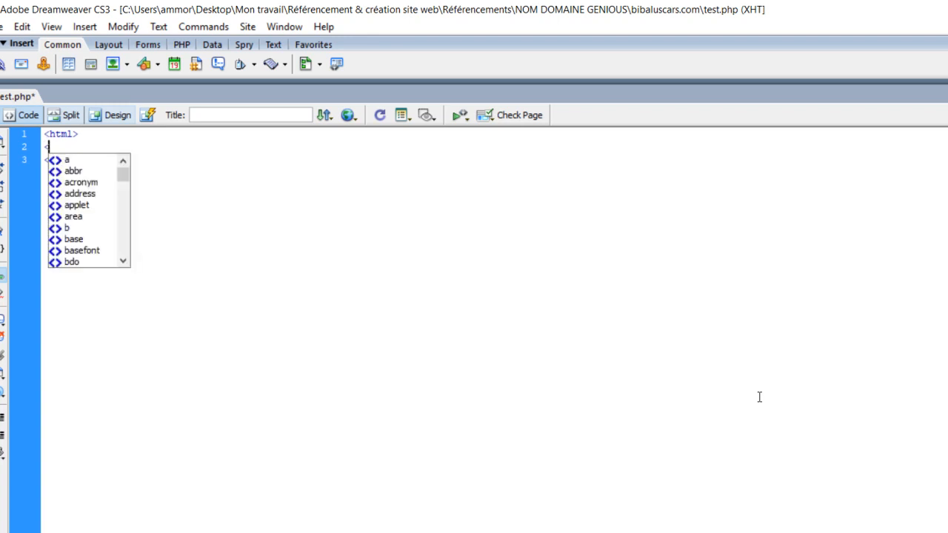
pyautogui.write('head>')
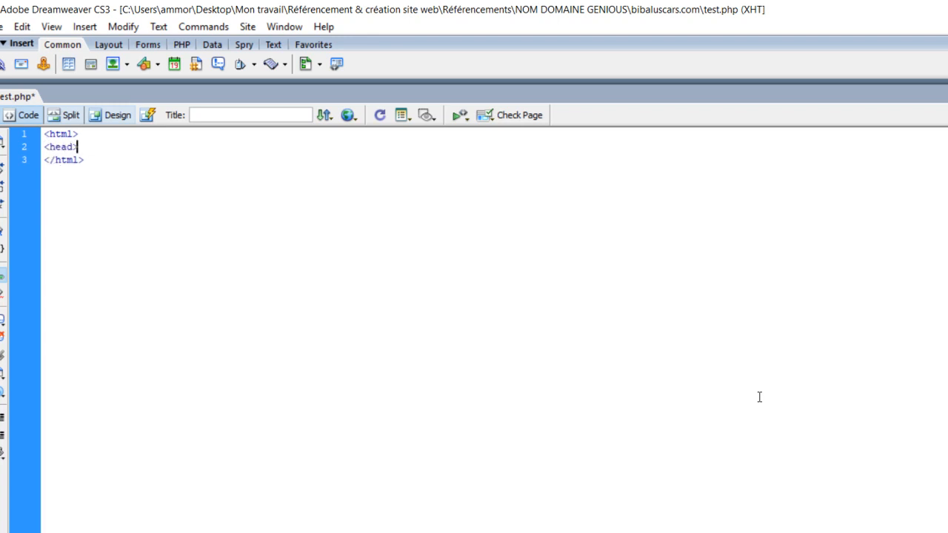
pyautogui.press('Return')
pyautogui.write('<')
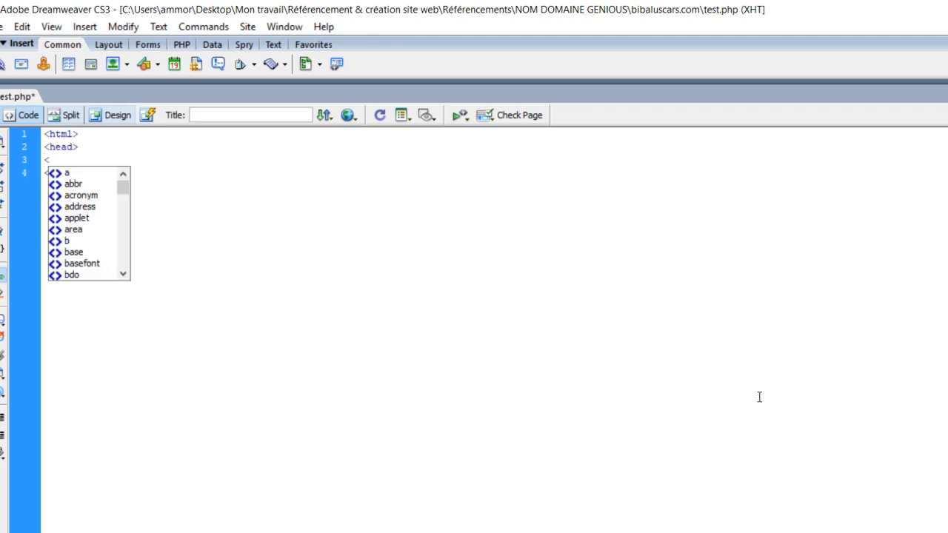
pyautogui.write('/head>')
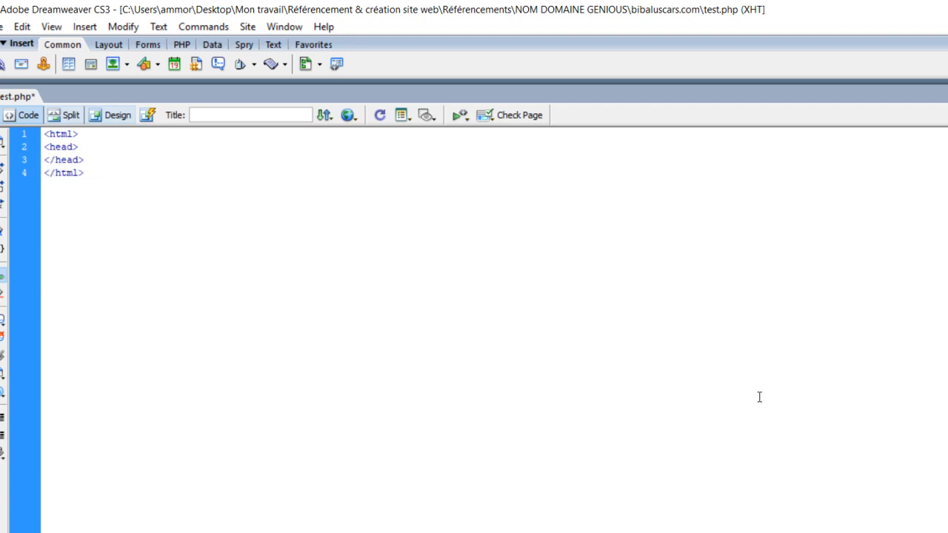
# Add a body element with opening and closing tags between the closing head and html tags
pyautogui.press('Return')
pyautogui.press('Return')
pyautogui.write('<bo')
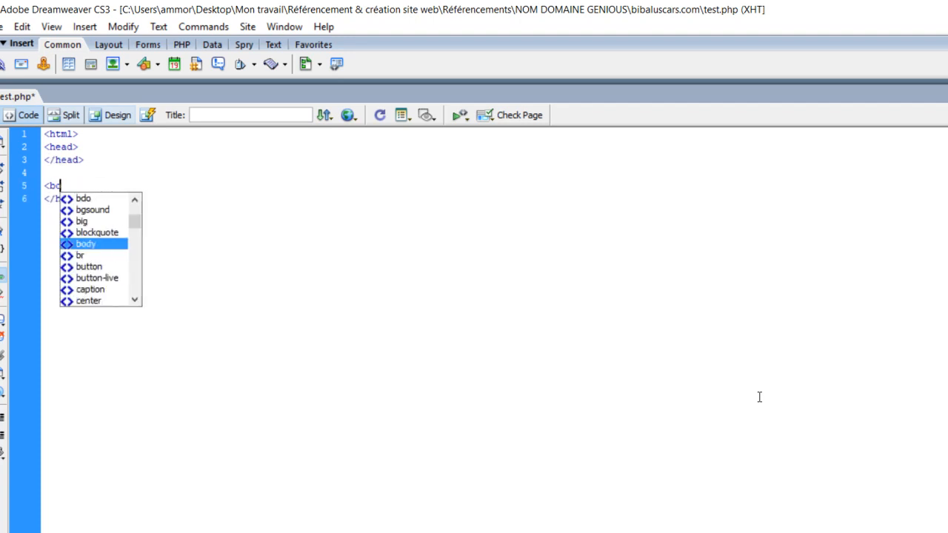
pyautogui.write('dy>')
pyautogui.press('Return')
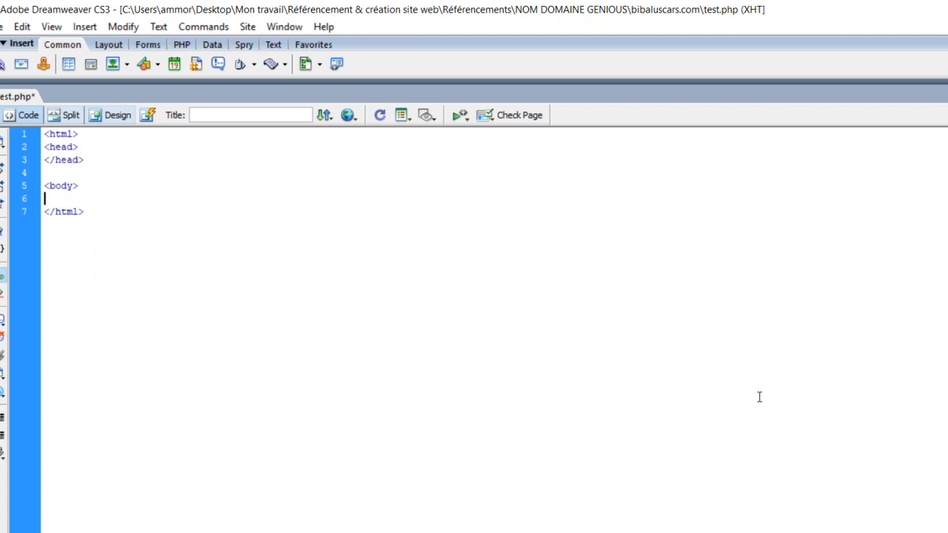
pyautogui.write('</')
# Insert blank lines inside the body and add an h1 heading reading "Ceci est juste un test"
pyautogui.press('Return')
pyautogui.press('Return')
pyautogui.press('Return')
pyautogui.write('<h1>')
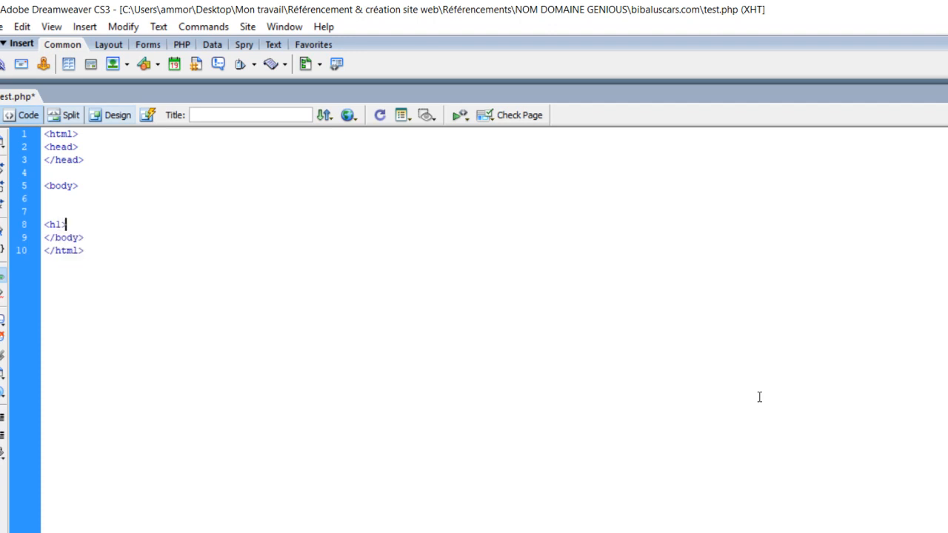
pyautogui.write('Ceci est juste un test</h1>')
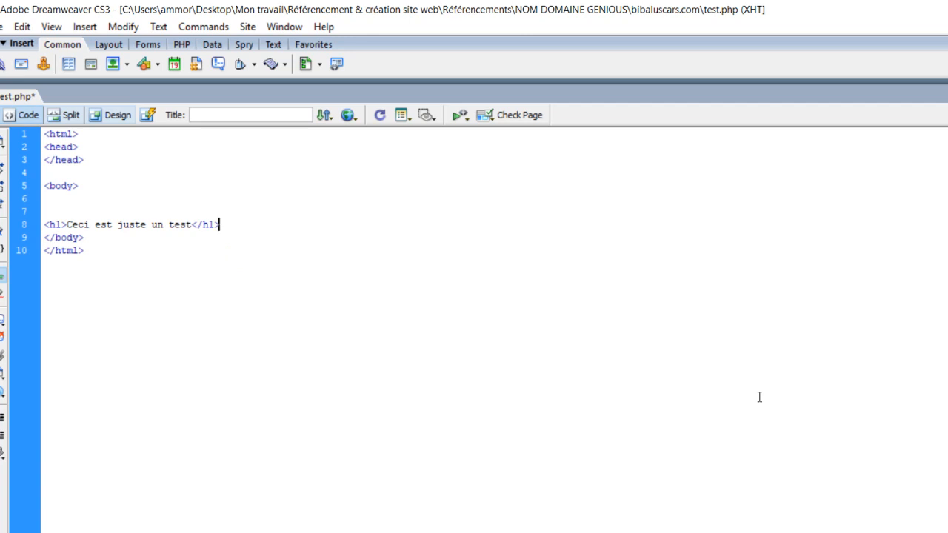
# Add a title element reading "page de test" inside the head and save test.php
pyautogui.click(95, 149)
pyautogui.press('Return')
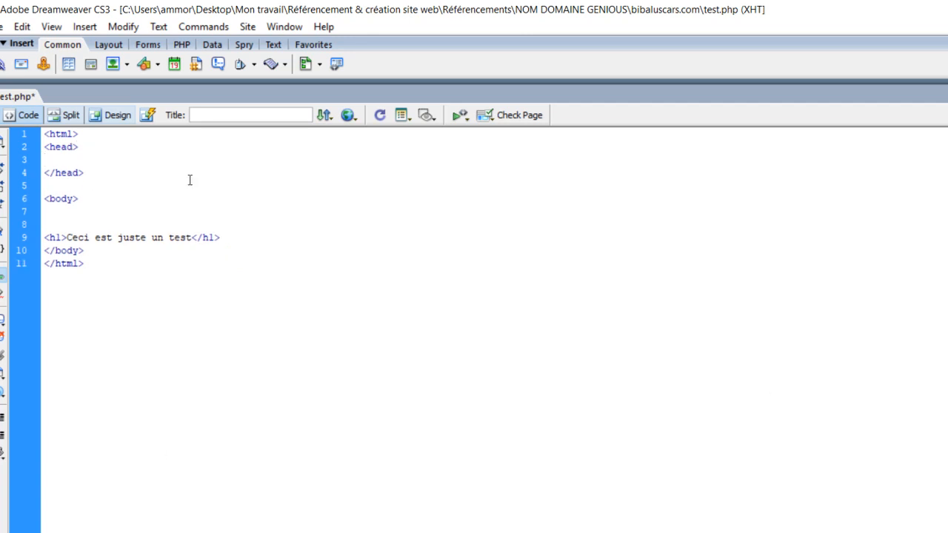
pyautogui.write('<title>page de te')
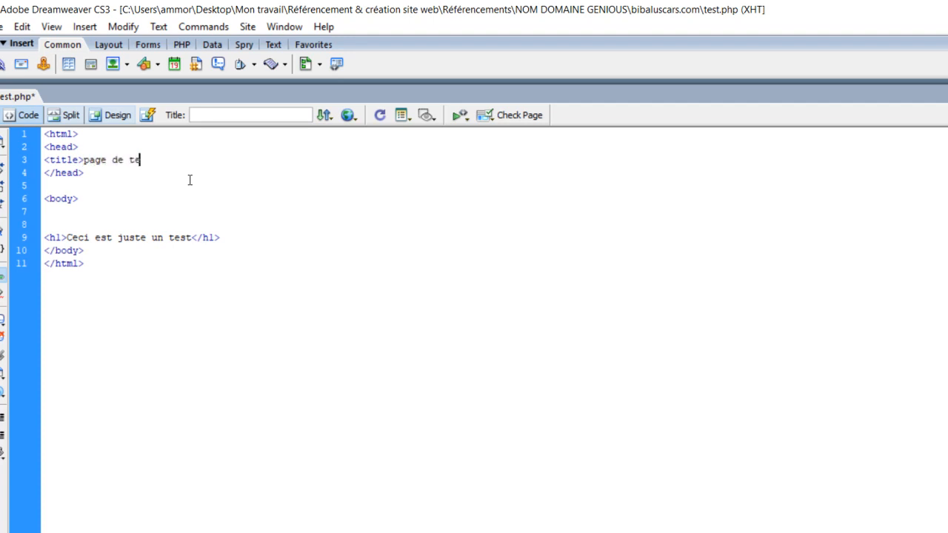
pyautogui.write('st</title>')
pyautogui.click(176, 249)
pyautogui.hotkey('ctrl', 's')
# Copy the bibaluscars.com folder path from File Explorer and open that folder as the local site in FileZilla
pyautogui.hotkey('alt', 'Tab')
pyautogui.click(763, 59)
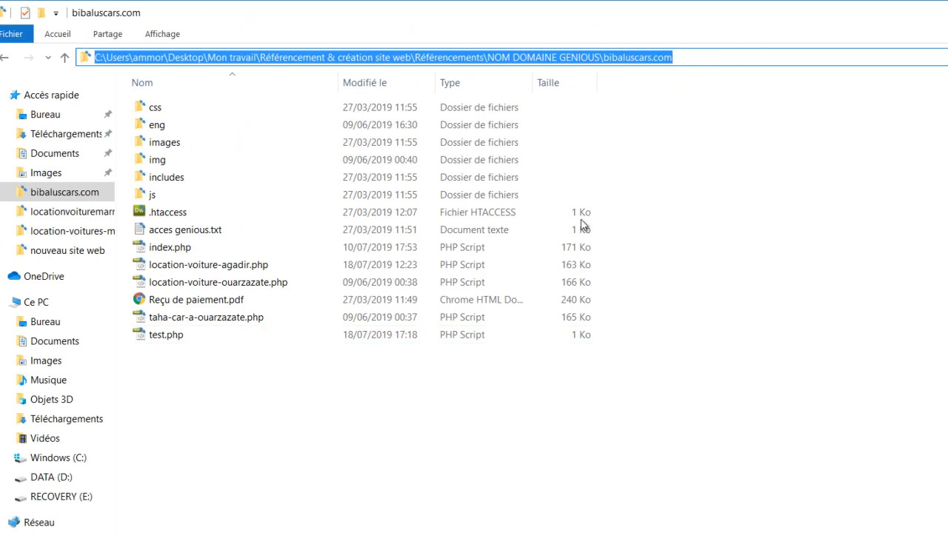
pyautogui.hotkey('alt', 'Tab')
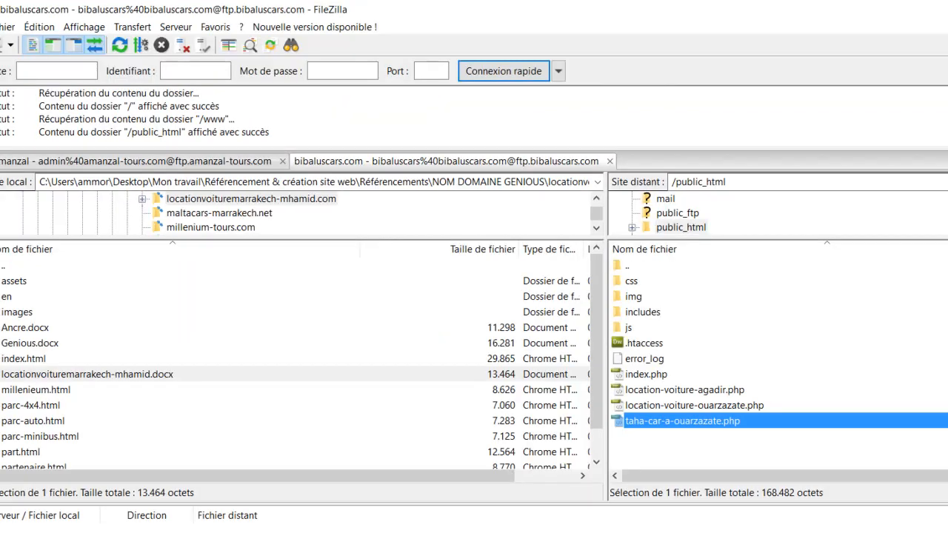
pyautogui.click(503, 183)
pyautogui.write('C:\\Users\\ammor\\Desktop\\Mon travail\\Référencement & création site web\\Référencements\\NOM DOMAINE GENIOUS\\bibaluscars.com')
pyautogui.press('Return')
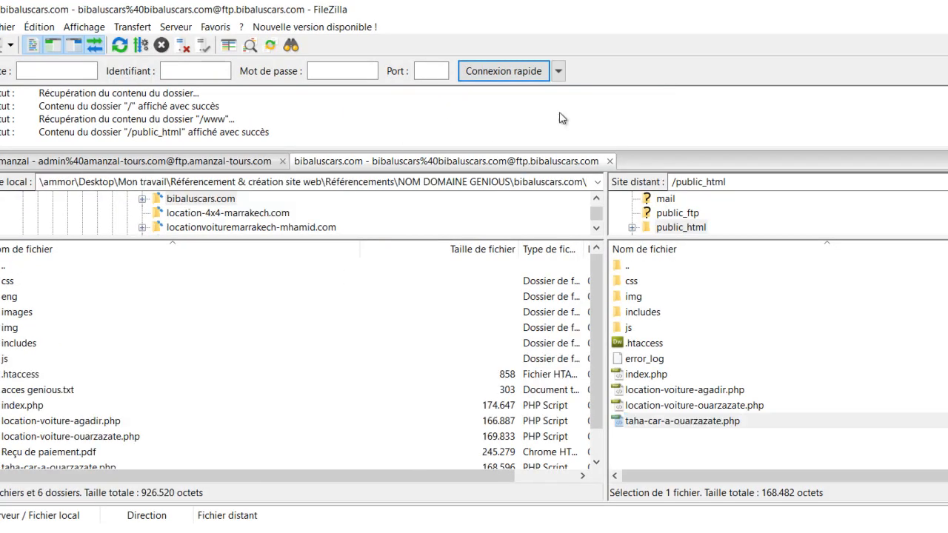
# Upload test.php from the local bibaluscars.com folder to the server's public_html folder and select the uploaded copy
pyautogui.scroll(-1, 104, 407)
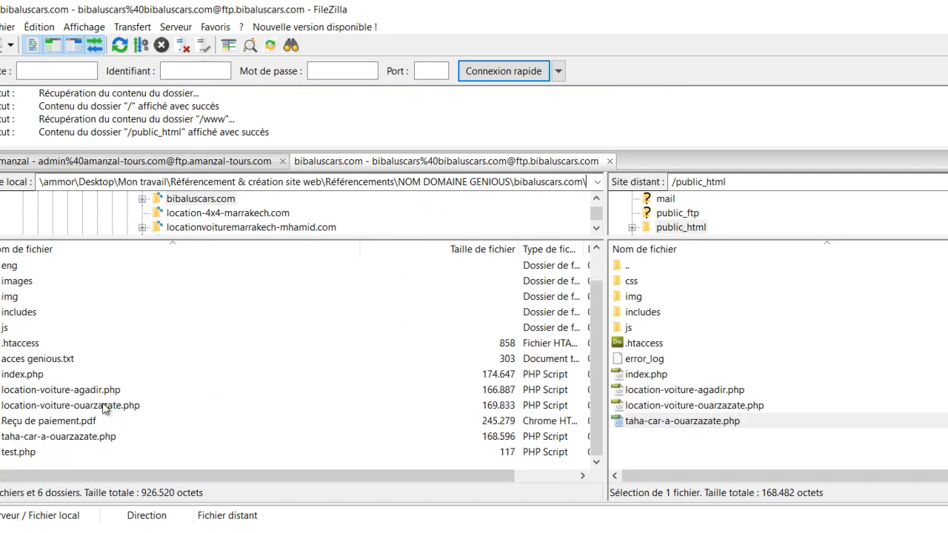
pyautogui.doubleClick(24, 453)
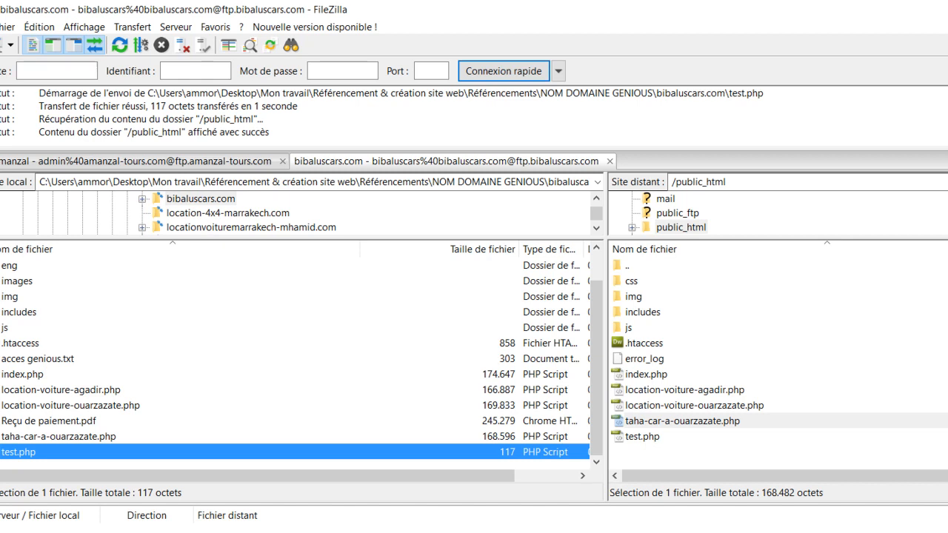
pyautogui.click(650, 439)
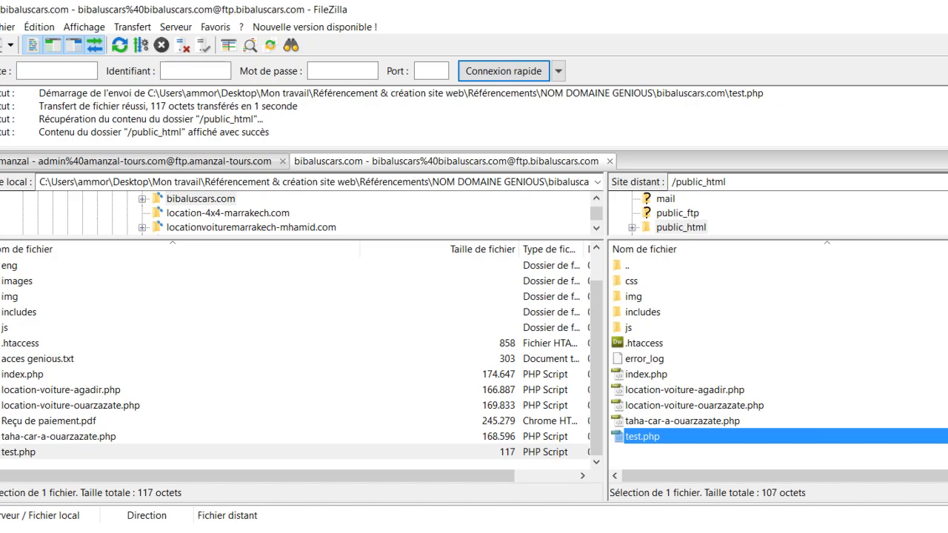
# Switch to Chrome, open bibaluscars.com/test.php in a new tab and examine the page's heading
pyautogui.click(322, 532)
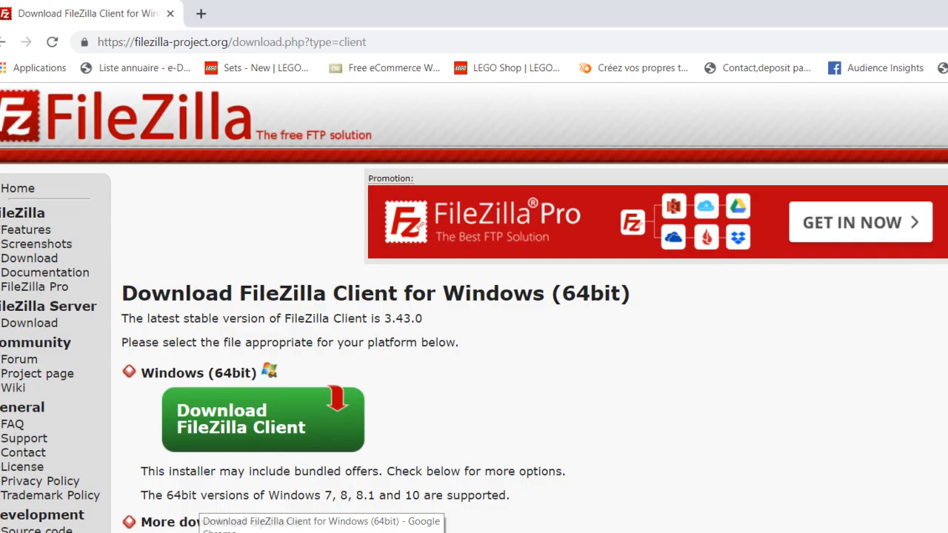
pyautogui.click(201, 16)
pyautogui.write('bib')
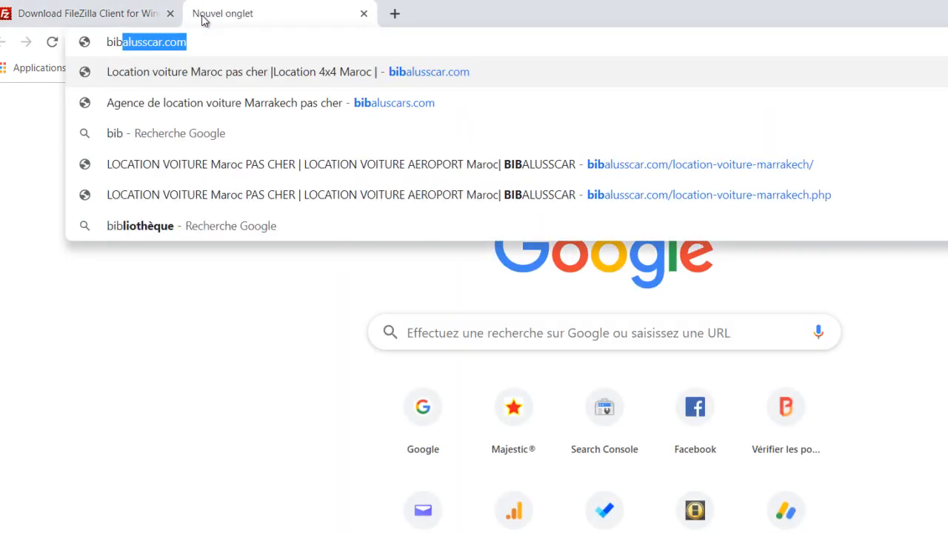
pyautogui.press('Home')
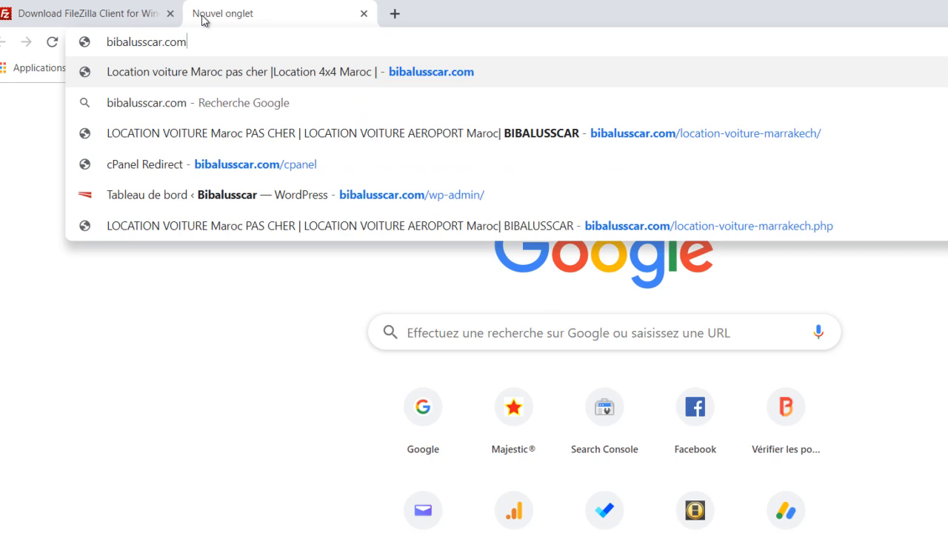
pyautogui.press('BackSpace')
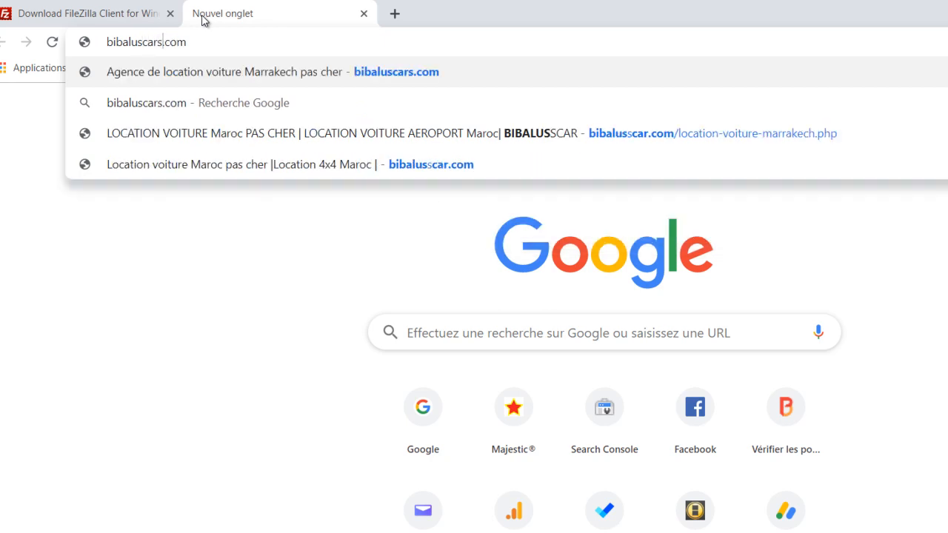
pyautogui.write('s.com/te')
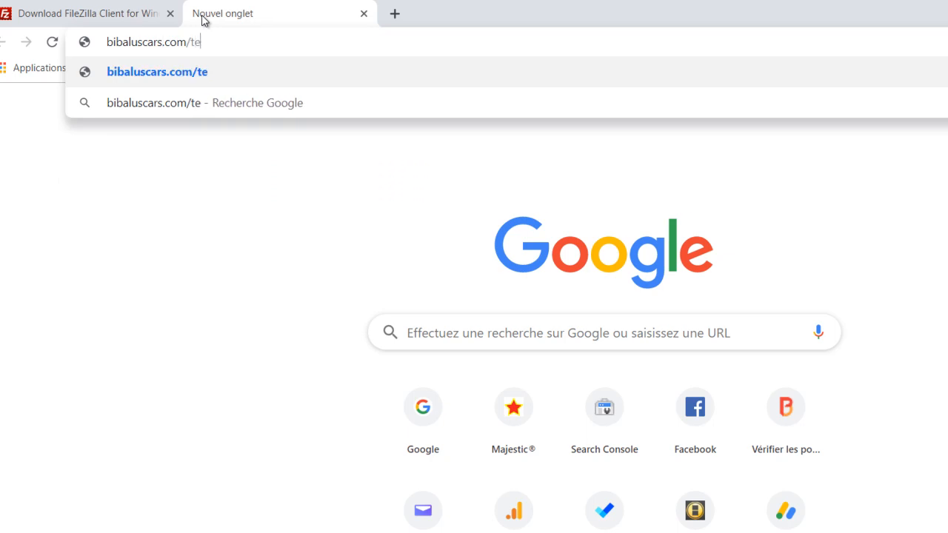
pyautogui.write('st.php')
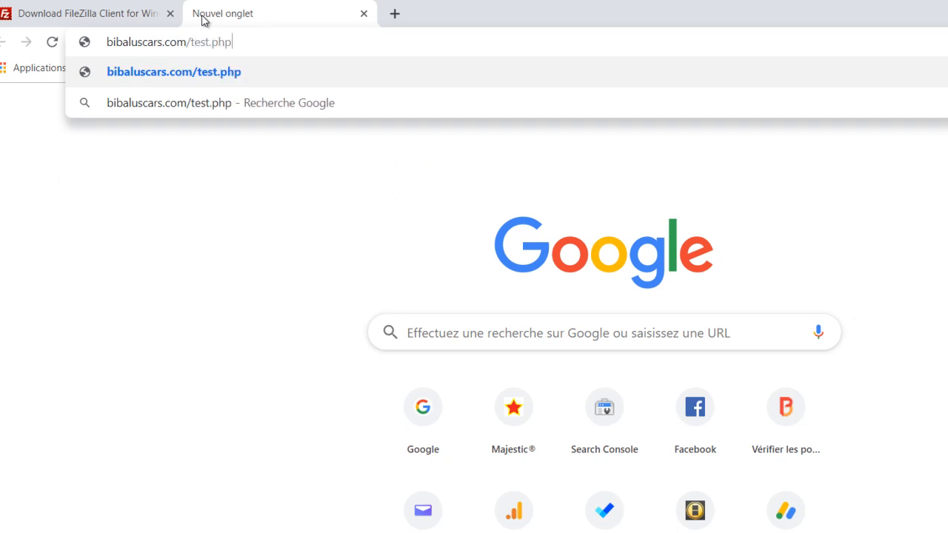
pyautogui.press('Return')
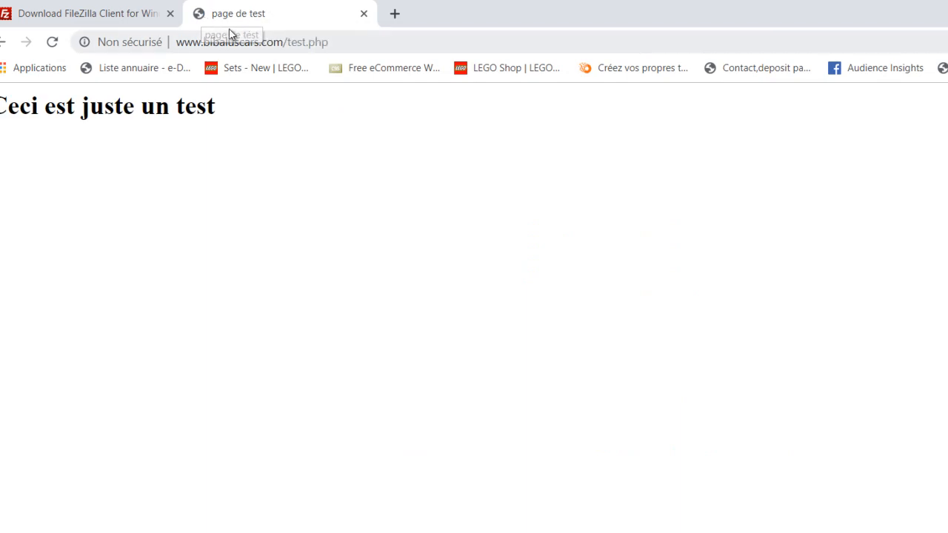
pyautogui.moveTo(216, 105); pyautogui.dragTo(2, 120)
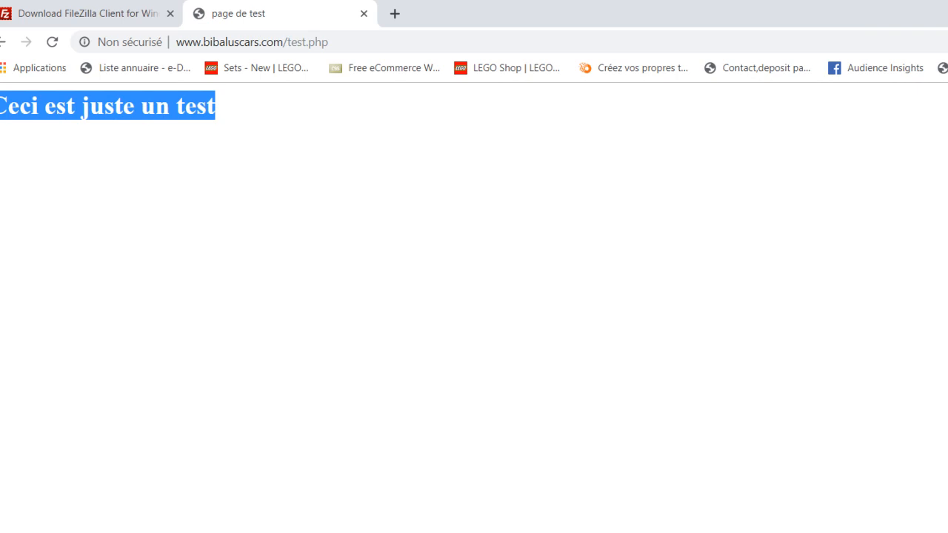
pyautogui.click(48, 190)
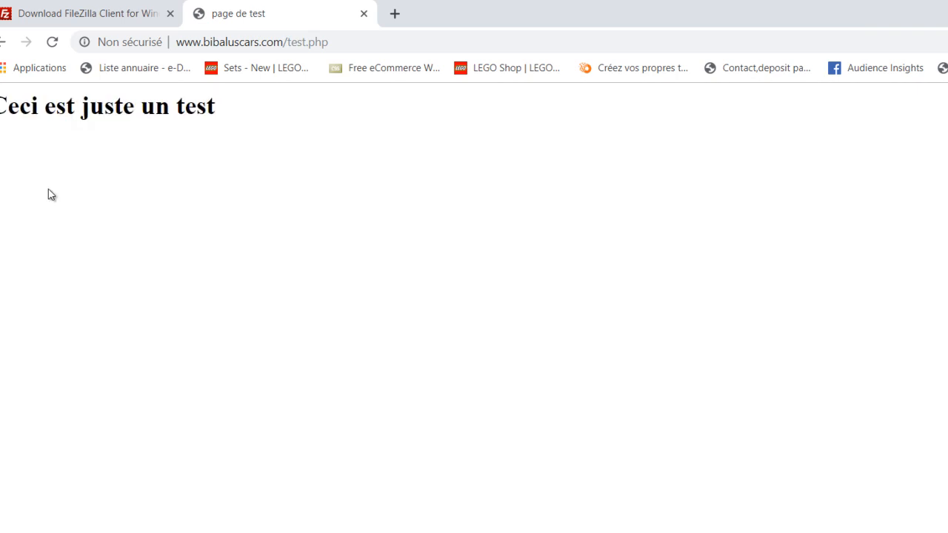
# Return to FileZilla and select the local test.php before switching to another window
pyautogui.click(415, 532)
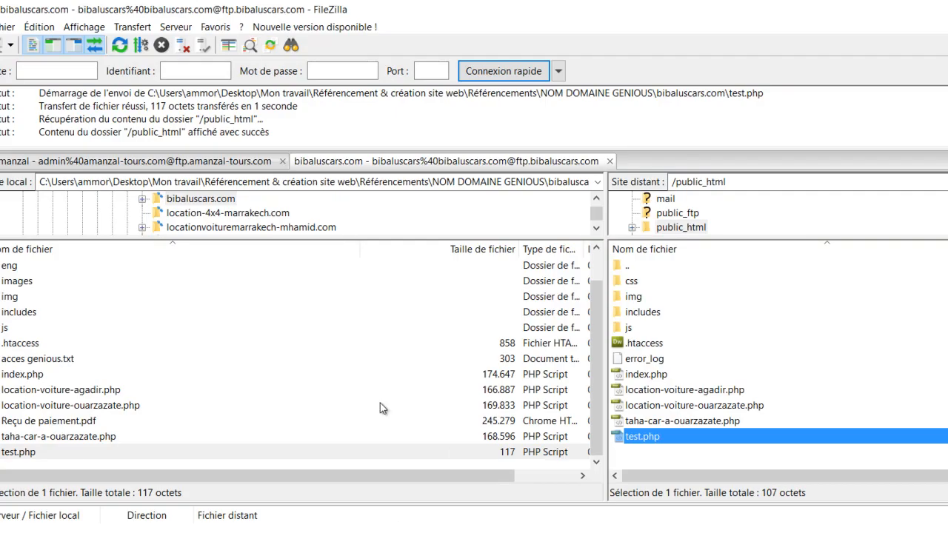
pyautogui.click(30, 453)
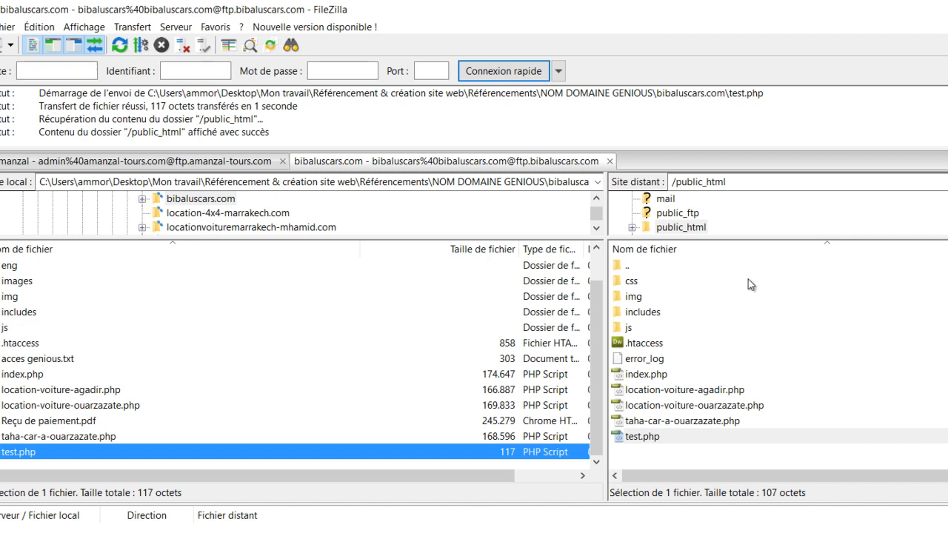
pyautogui.hotkey('alt', 'Tab')
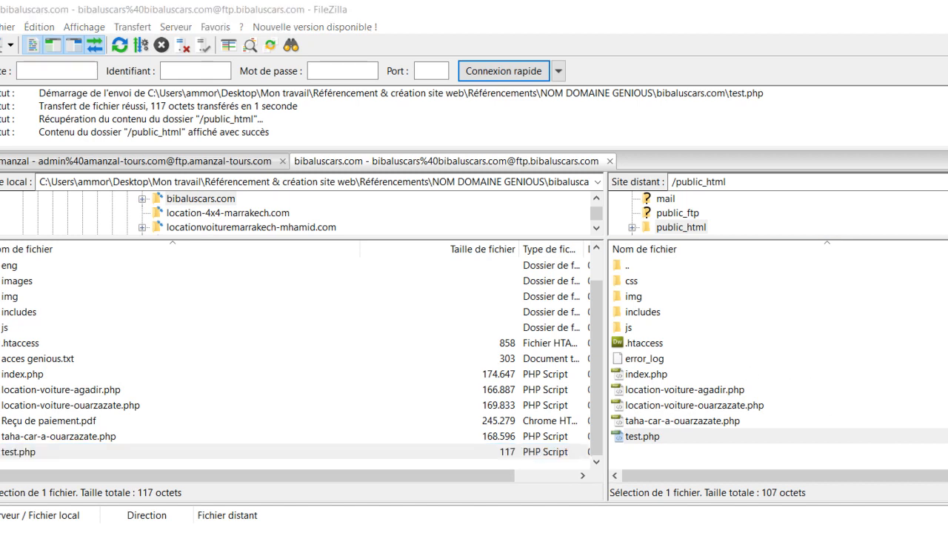